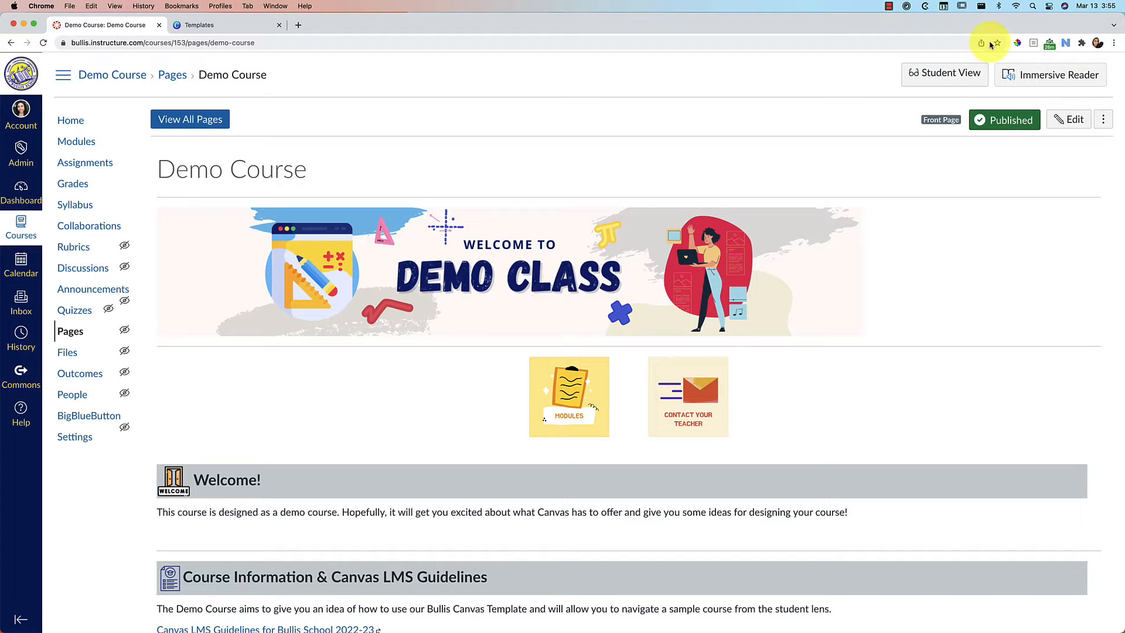
Step: Preview the Demo Course front page as a student and leave the student preview
left_click(945, 75)
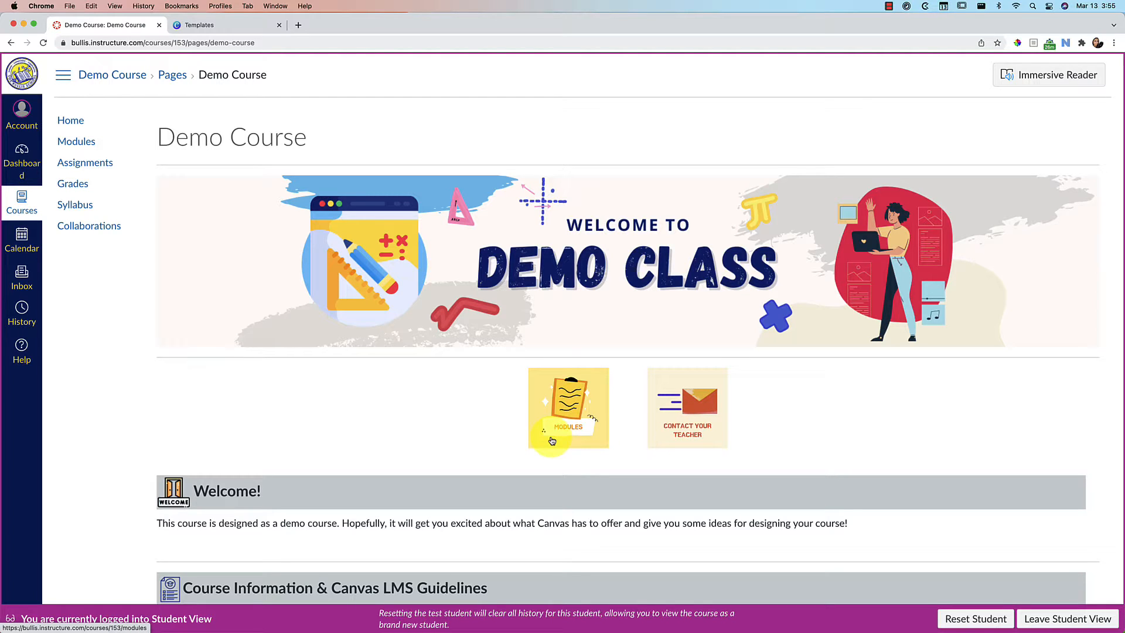
left_click(1067, 624)
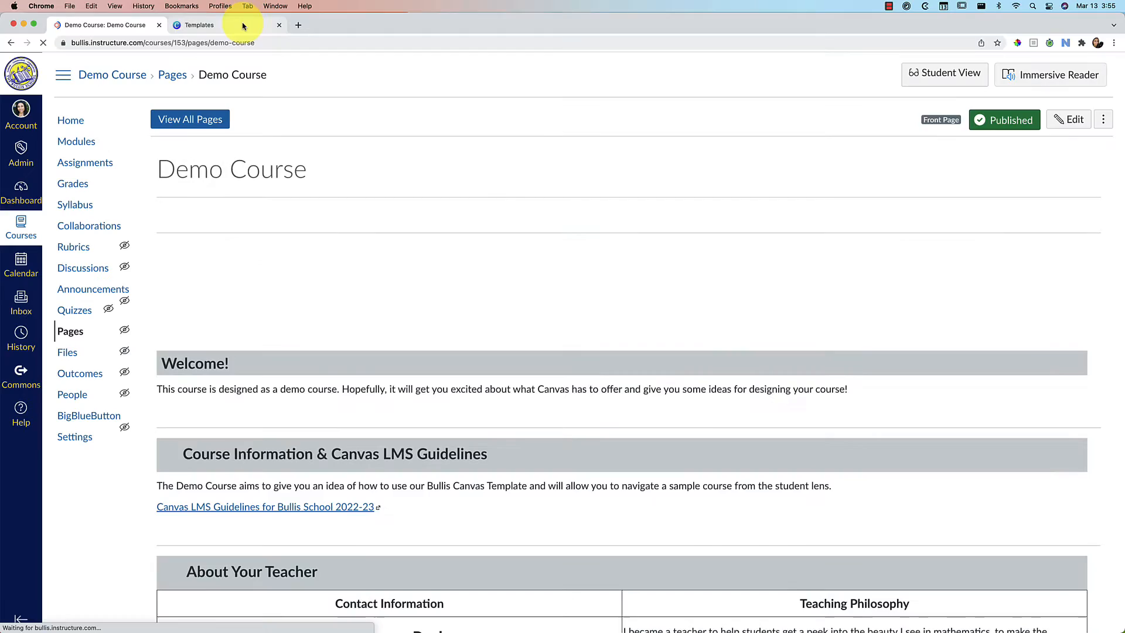
Step: Switch to Canva's template library, search for Canvas Banners and browse the templates in that category
left_click(243, 25)
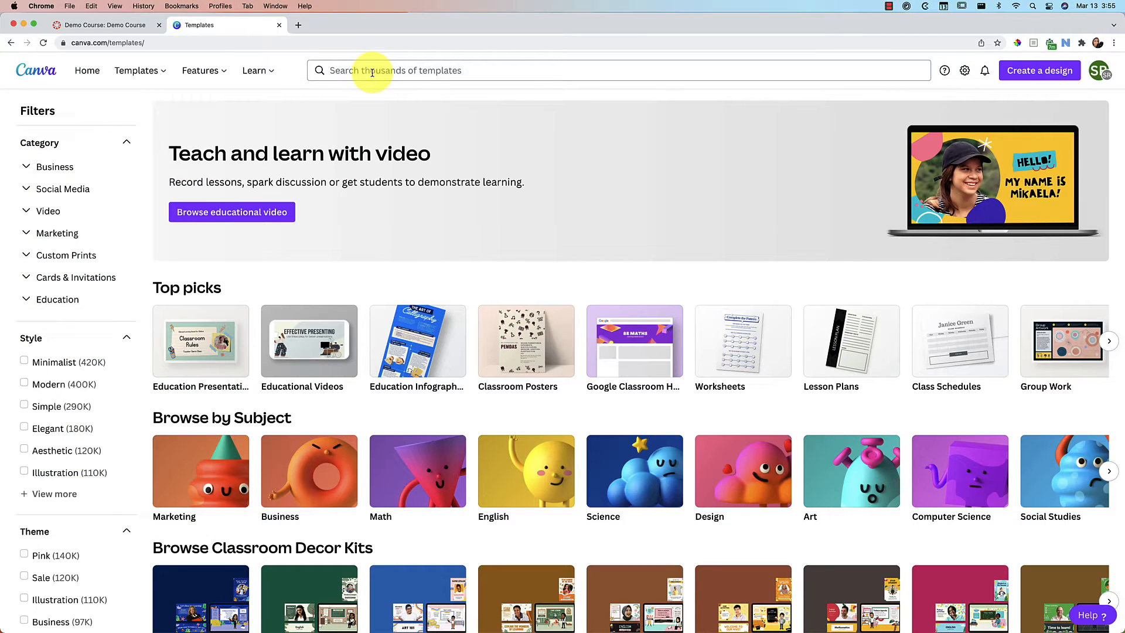
scroll(327, 387, "down", 3)
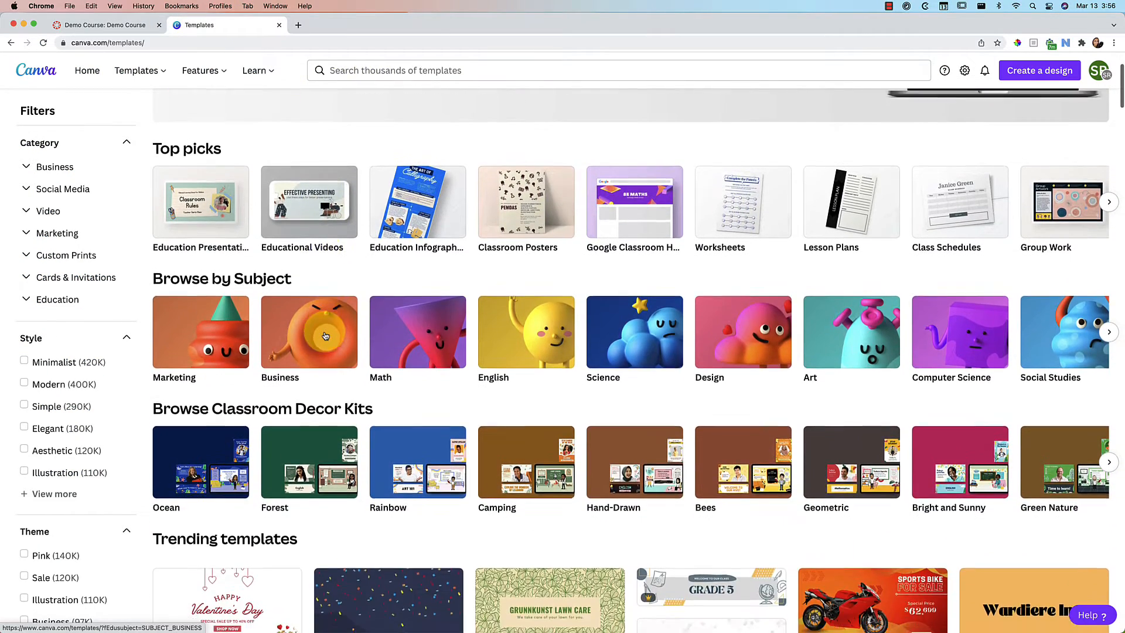
scroll(326, 336, "up", 3)
left_click(425, 72)
type("canvas")
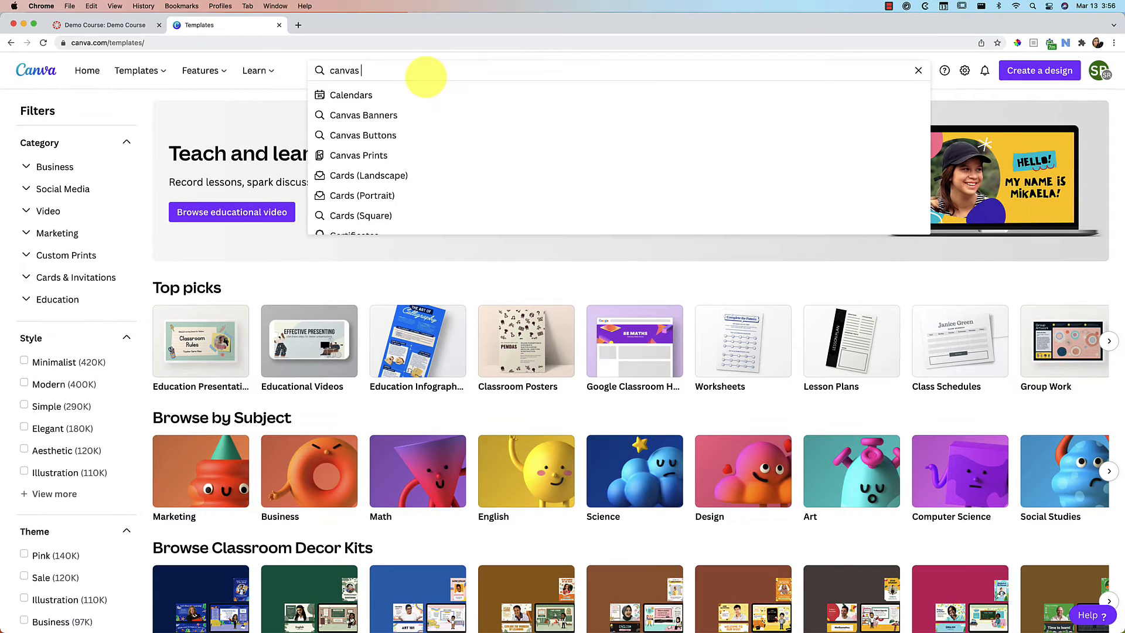
type(" banne")
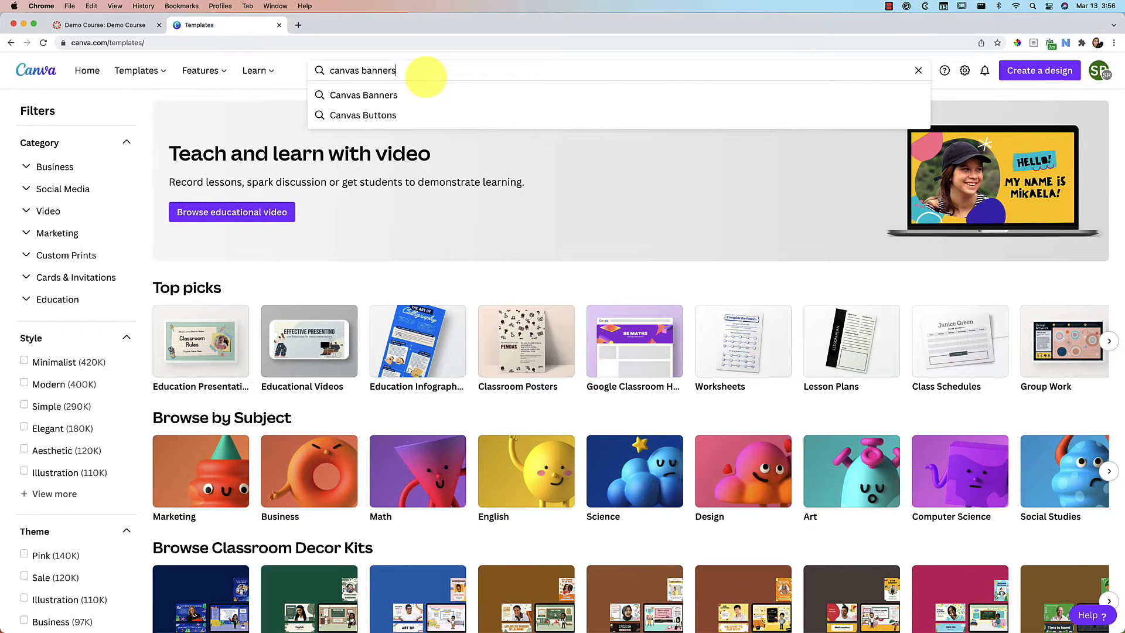
type("rs")
left_click(381, 95)
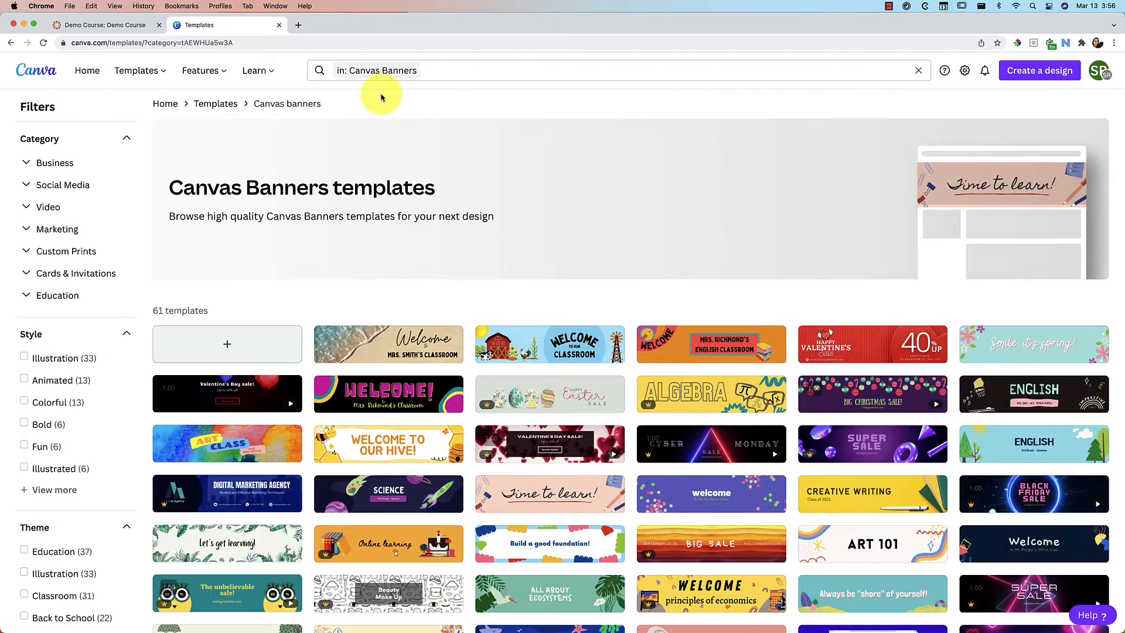
scroll(391, 328, "down", 5)
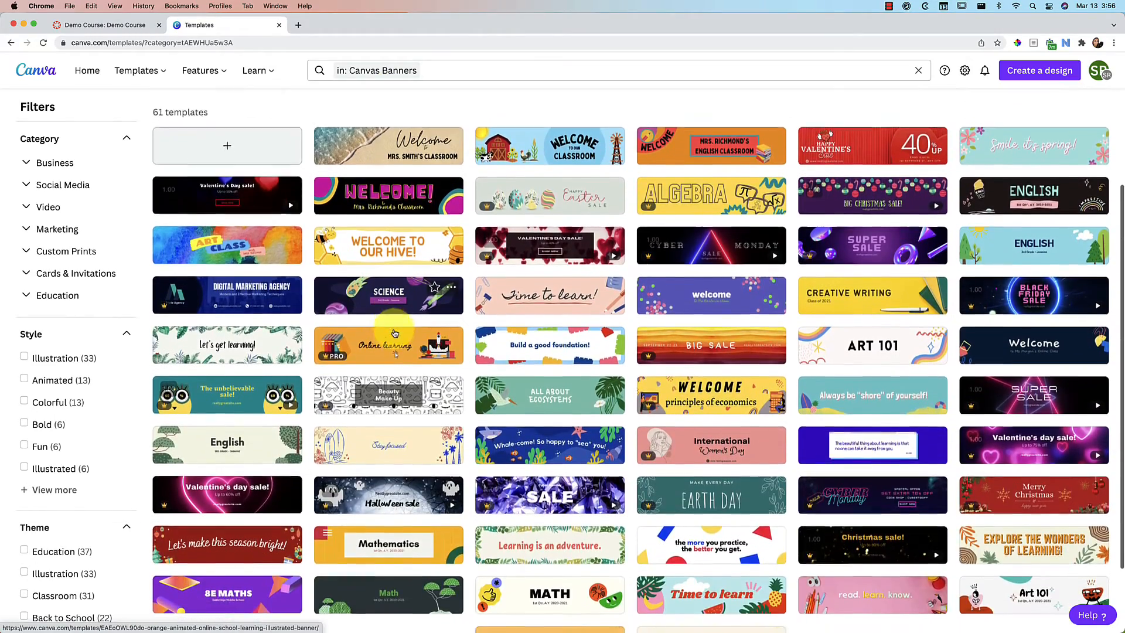
scroll(393, 328, "down", 3)
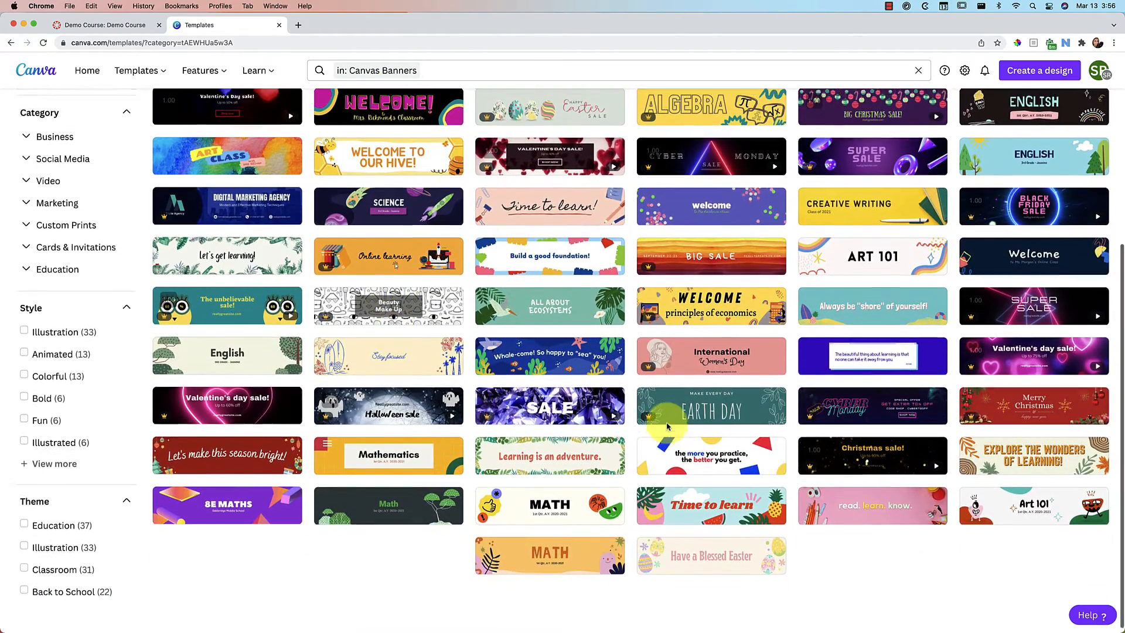
scroll(666, 426, "up", 4)
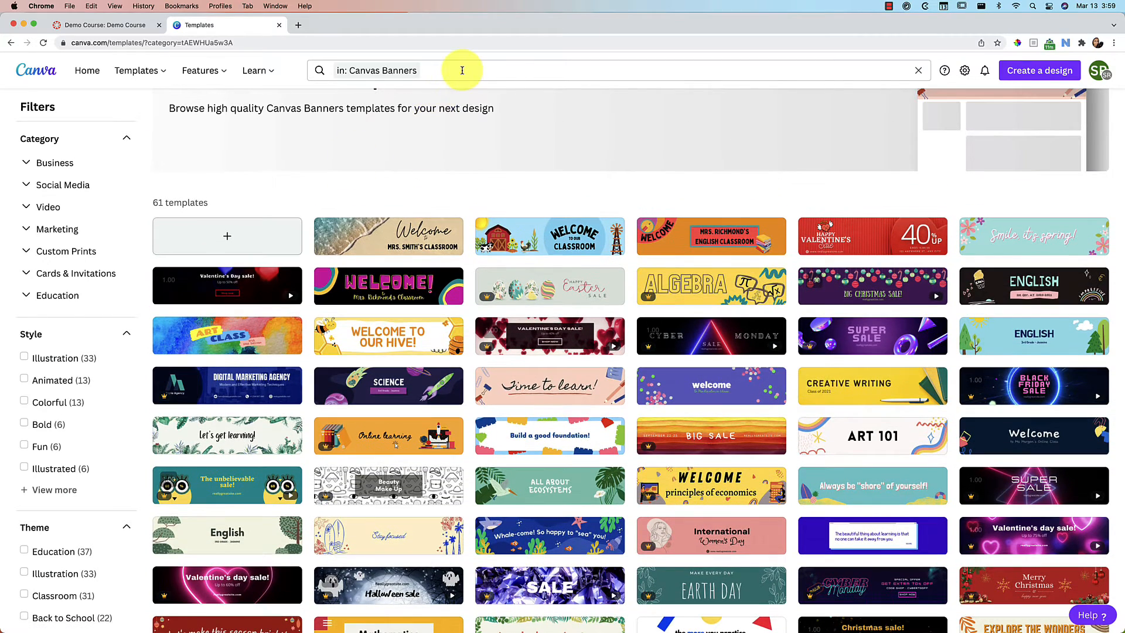
Step: Search the templates for "math header images" and open the Grey Math Google Classroom Header template for customizing
left_click(463, 70)
type("math ")
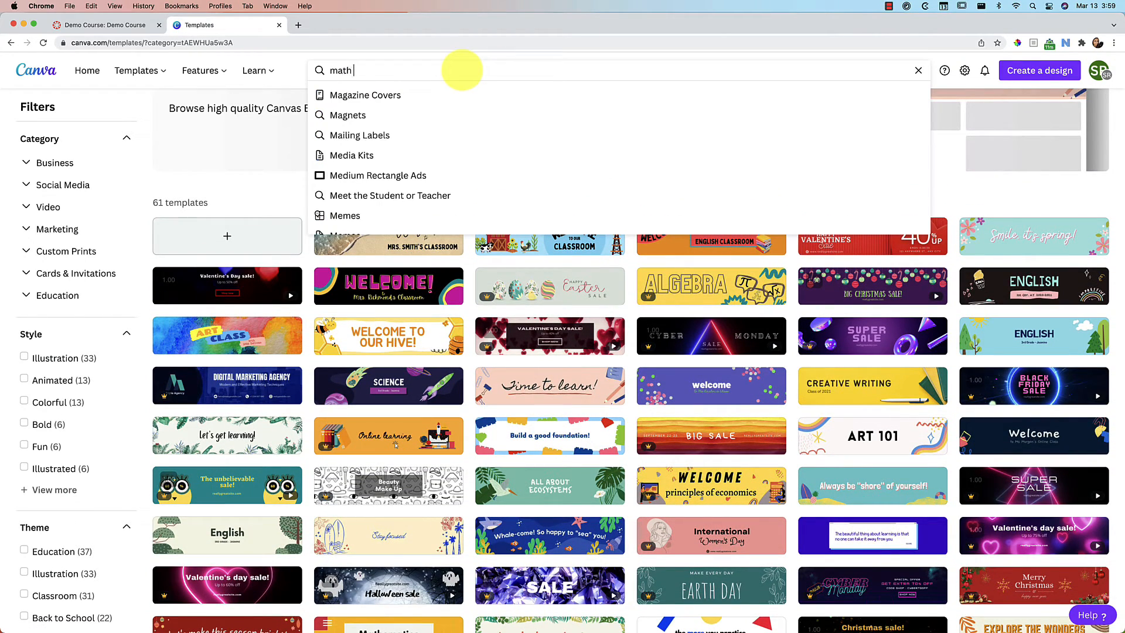
type("header images")
key("Return")
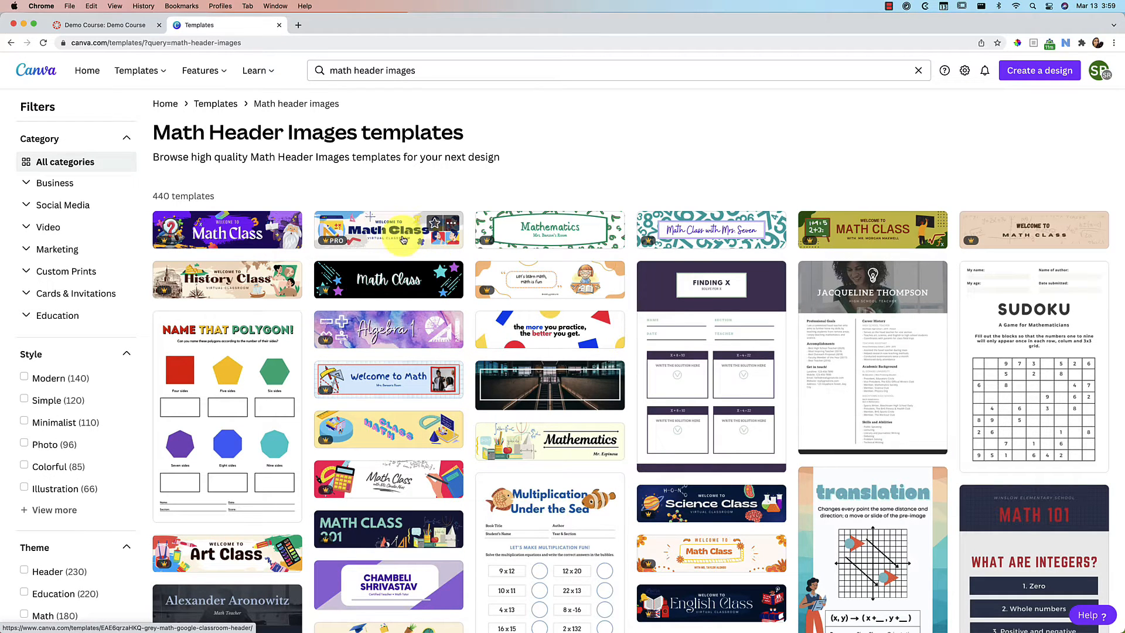
left_click(403, 240)
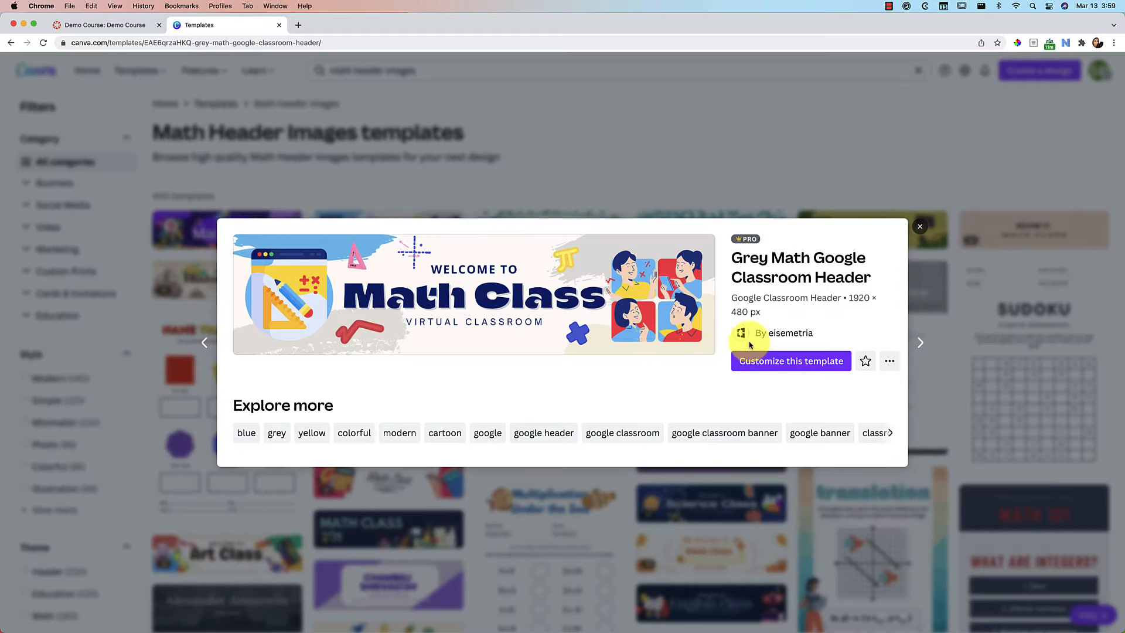
left_click(764, 365)
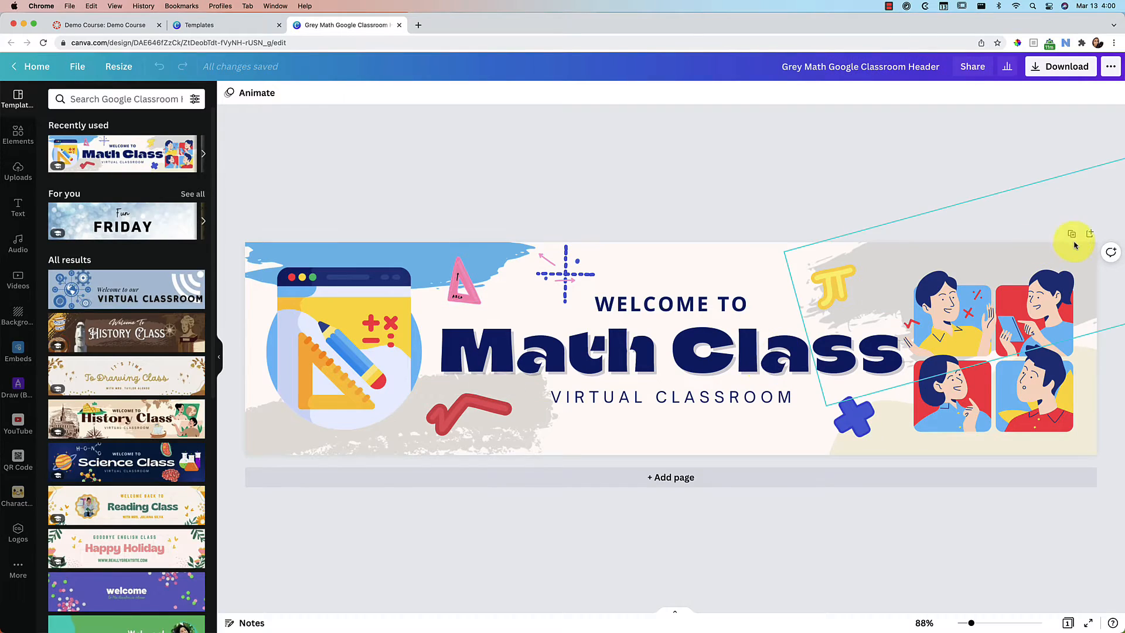
left_click(1018, 370)
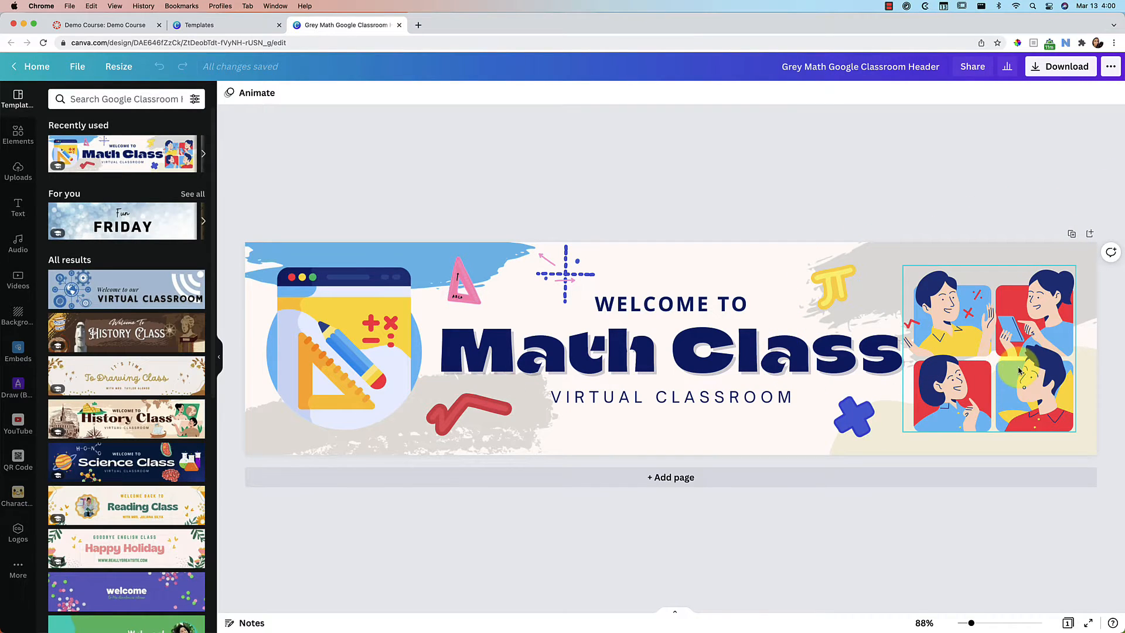
left_click(998, 359)
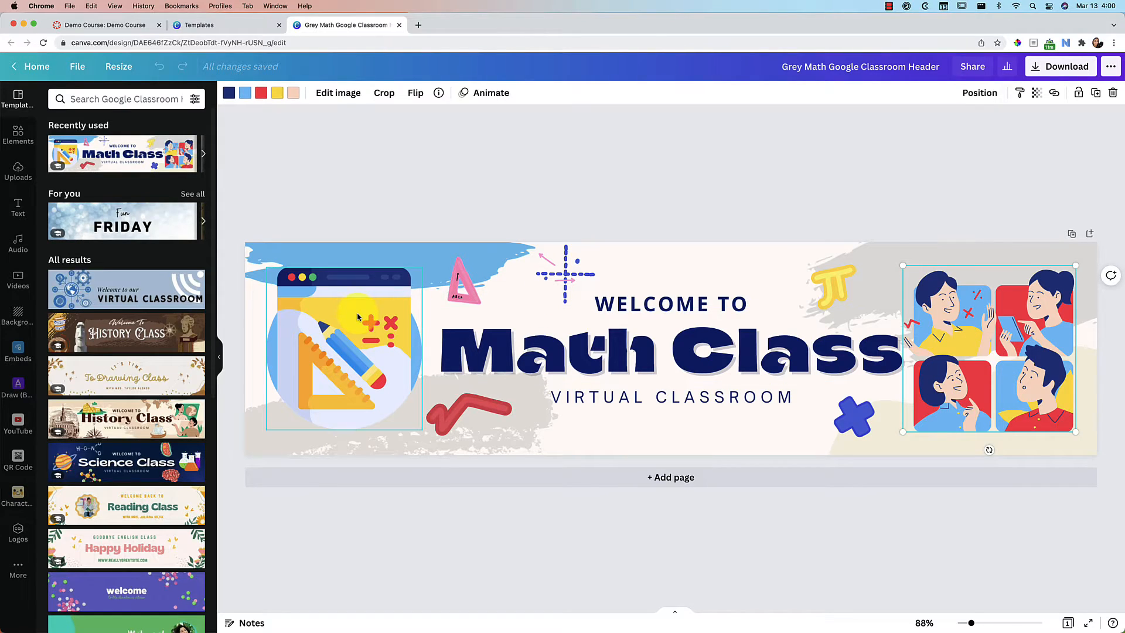
left_click(398, 310)
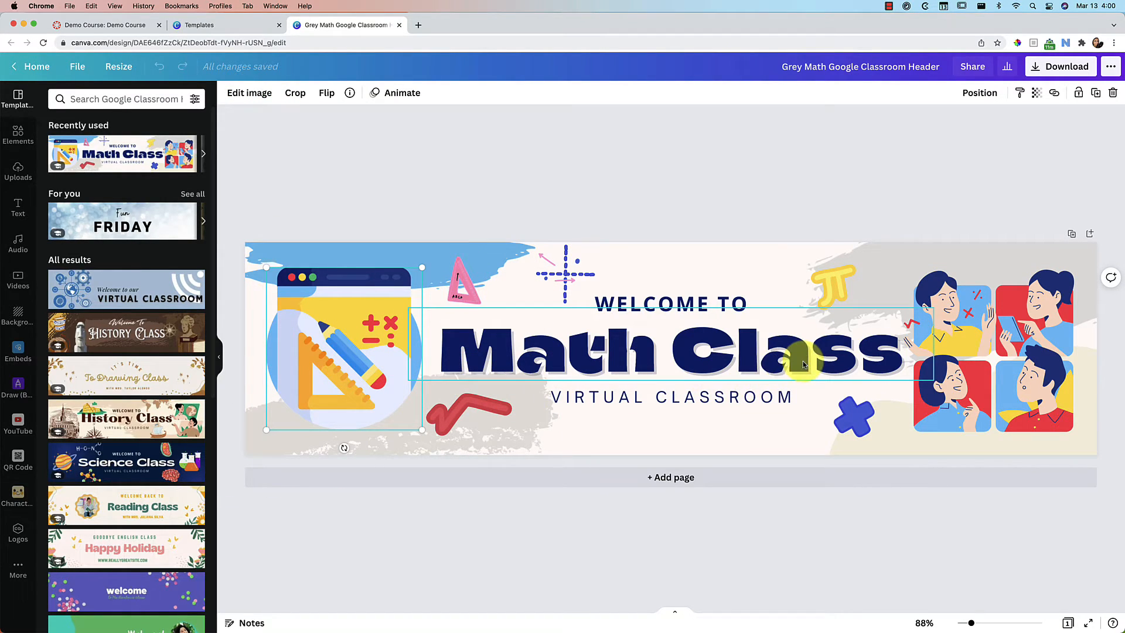
left_click(834, 287)
Step: List more graphics by sketchify, the creator of the four-students illustration, and browse down to the woman with a laptop
left_click(1032, 344)
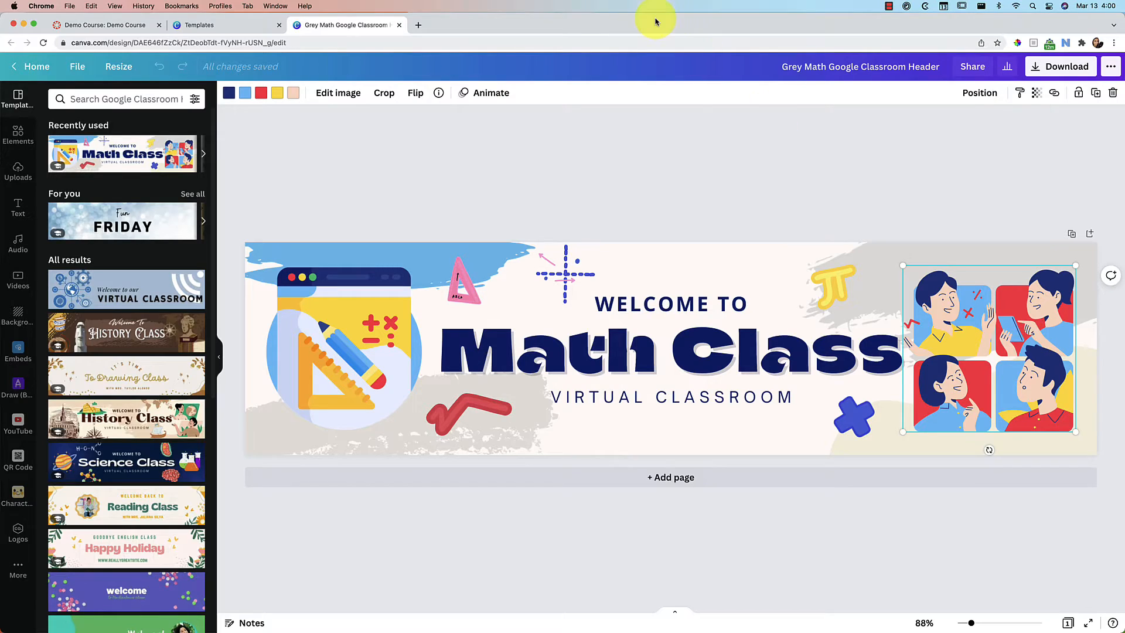
left_click(439, 94)
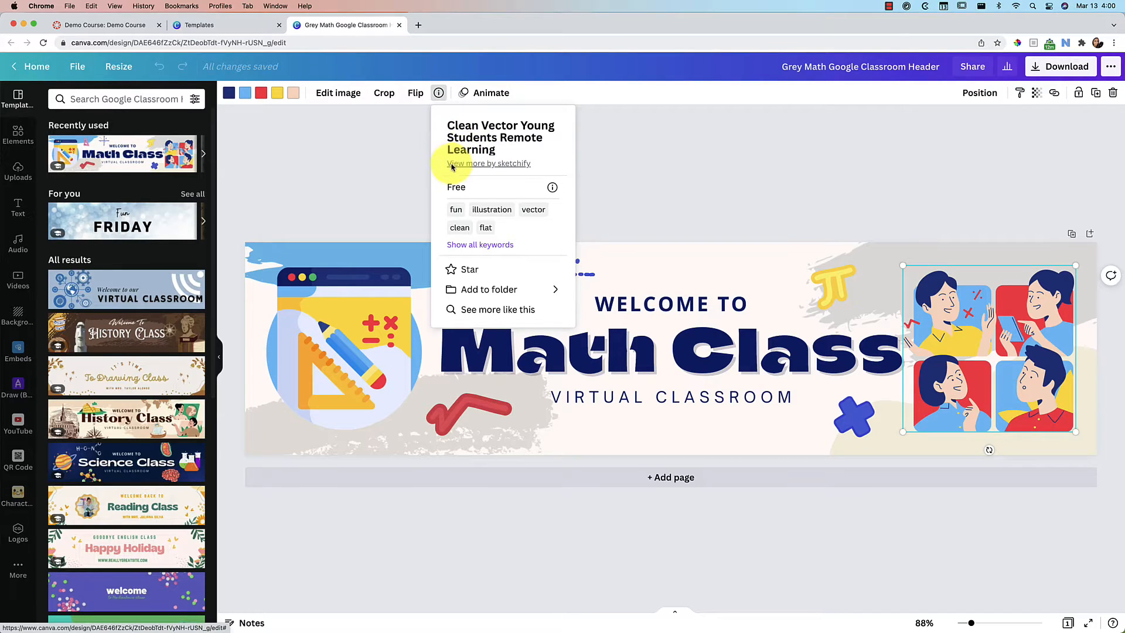
left_click(511, 165)
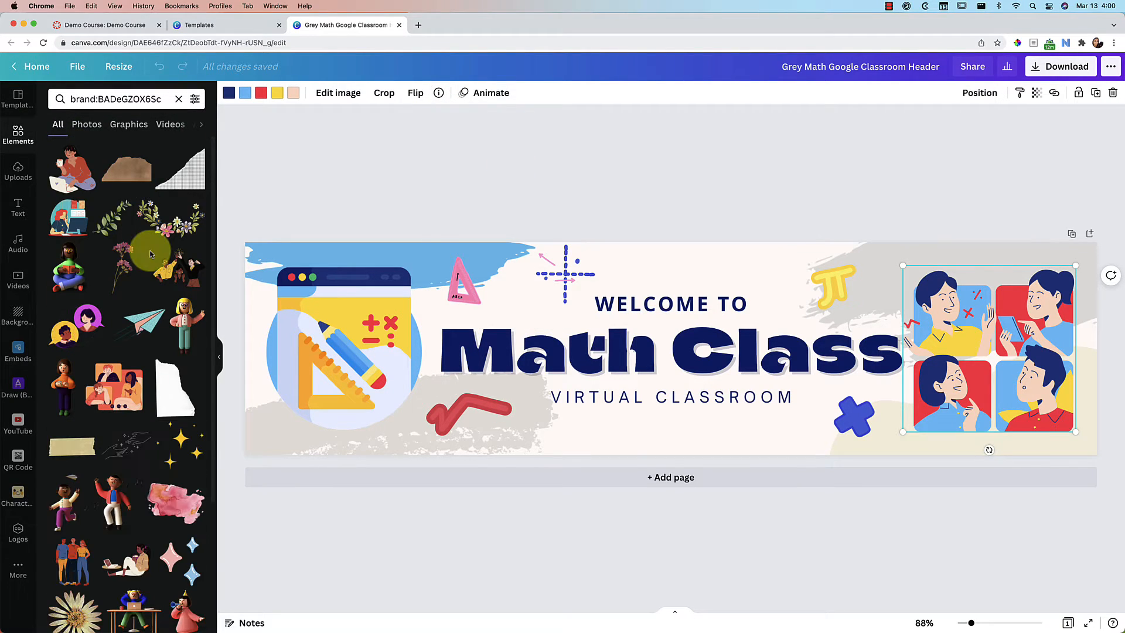
scroll(150, 253, "down", 10)
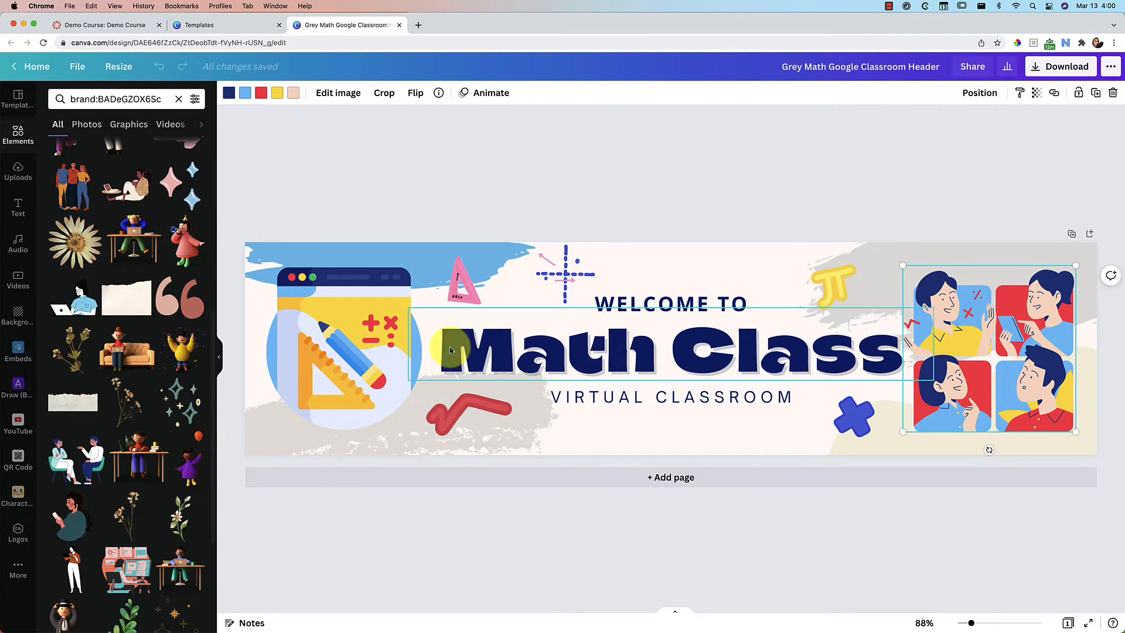
scroll(117, 385, "down", 5)
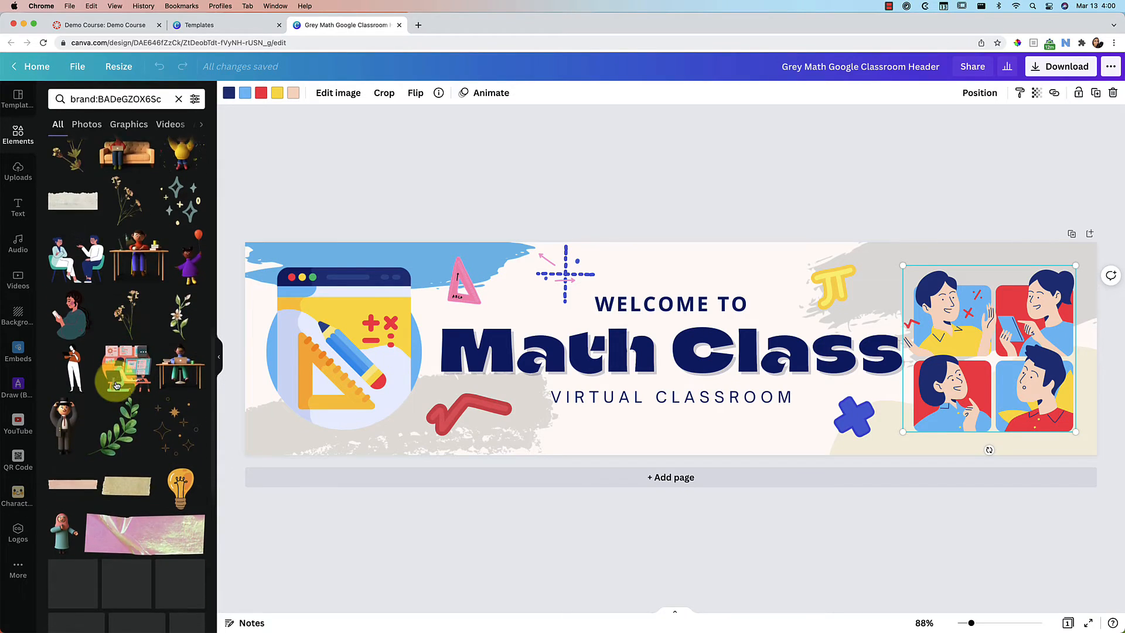
scroll(116, 384, "down", 3)
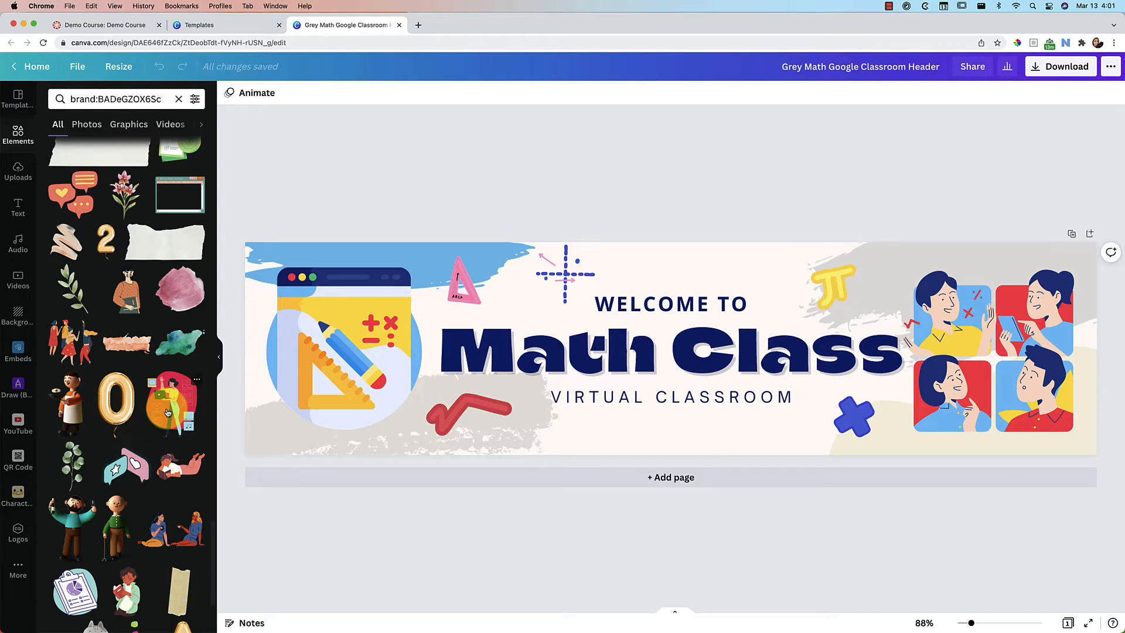
Step: Replace the four-students illustration with the graphic of a waving woman holding a laptop on a red shape
left_click(168, 413)
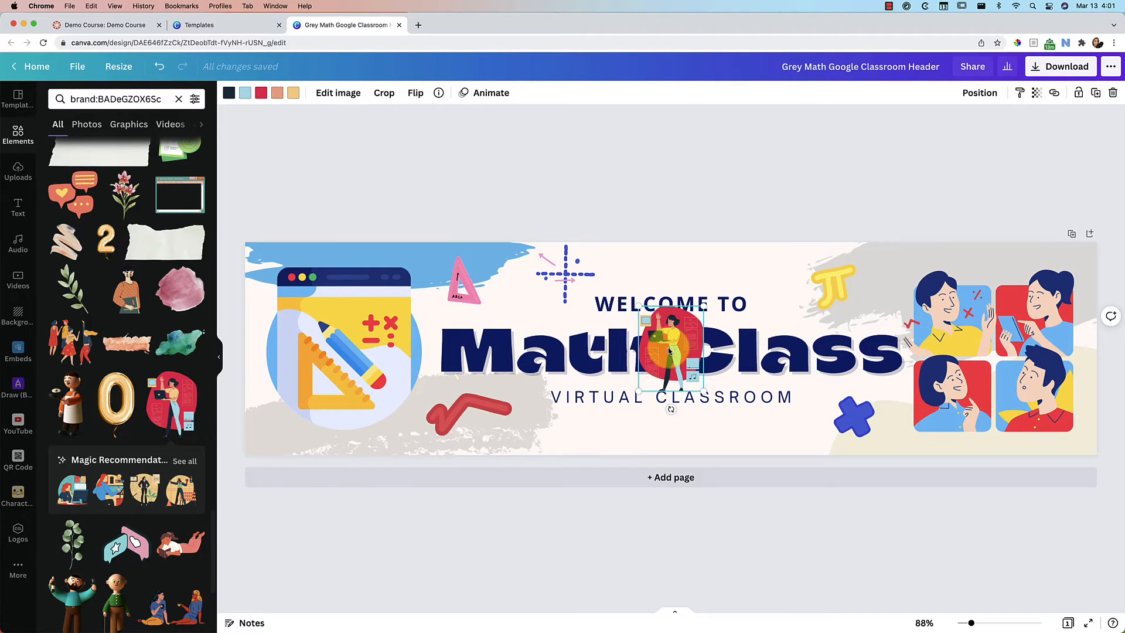
left_click_drag(675, 352, 967, 289)
left_click(996, 346)
key("Delete")
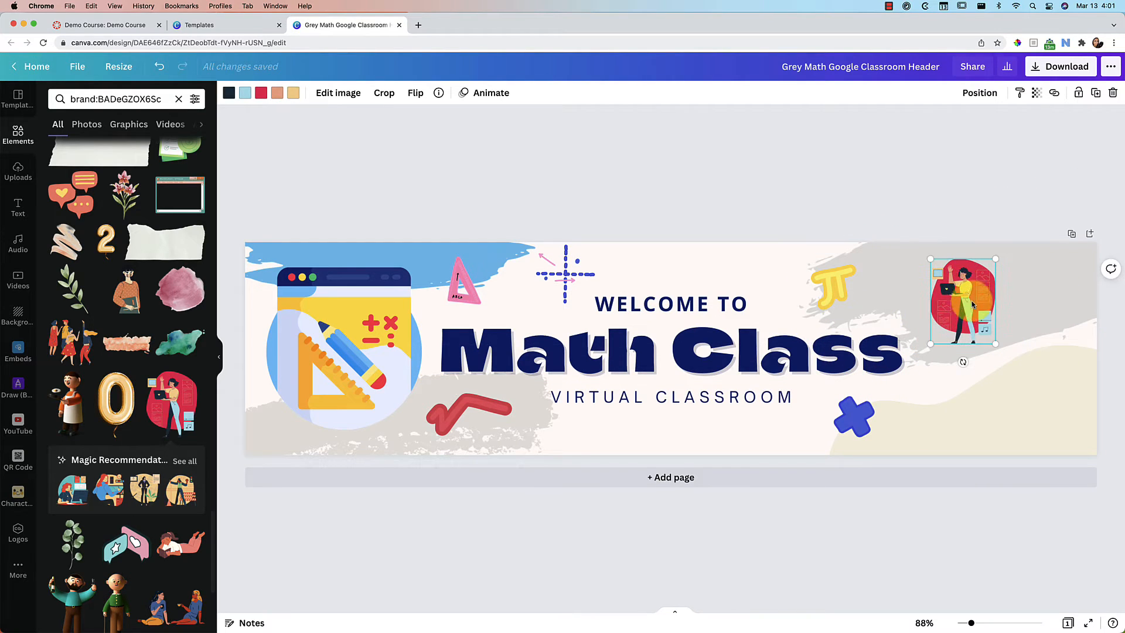
Step: Enlarge the woman-with-laptop graphic to nearly the banner's full height and position it beside the "Math Class" title
left_click_drag(996, 346, 1071, 442)
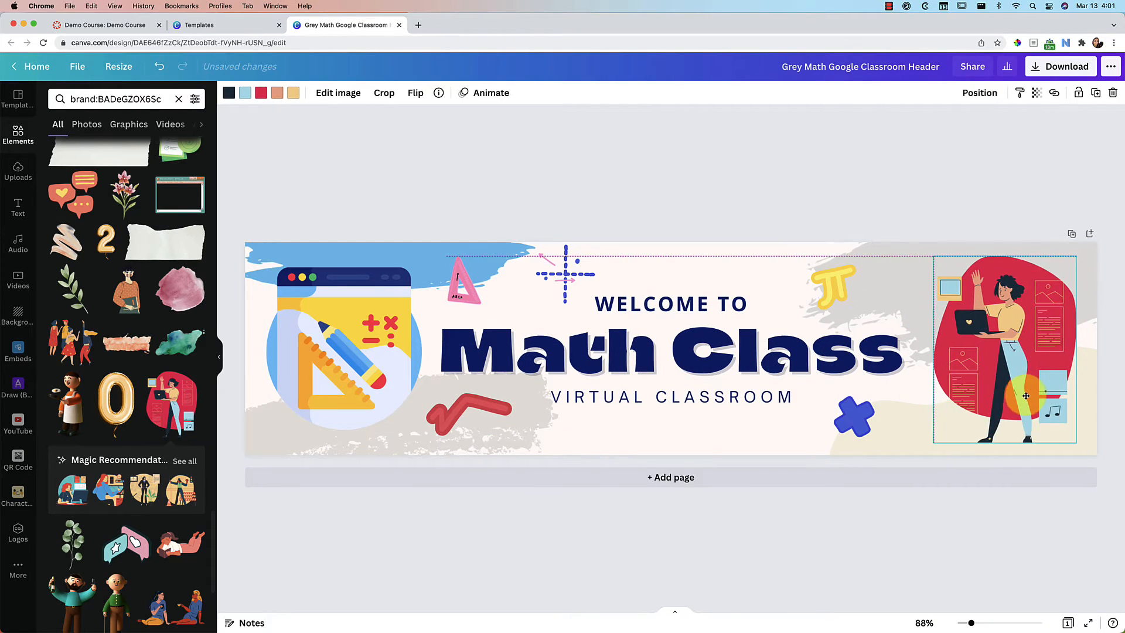
left_click_drag(1019, 396, 1022, 393)
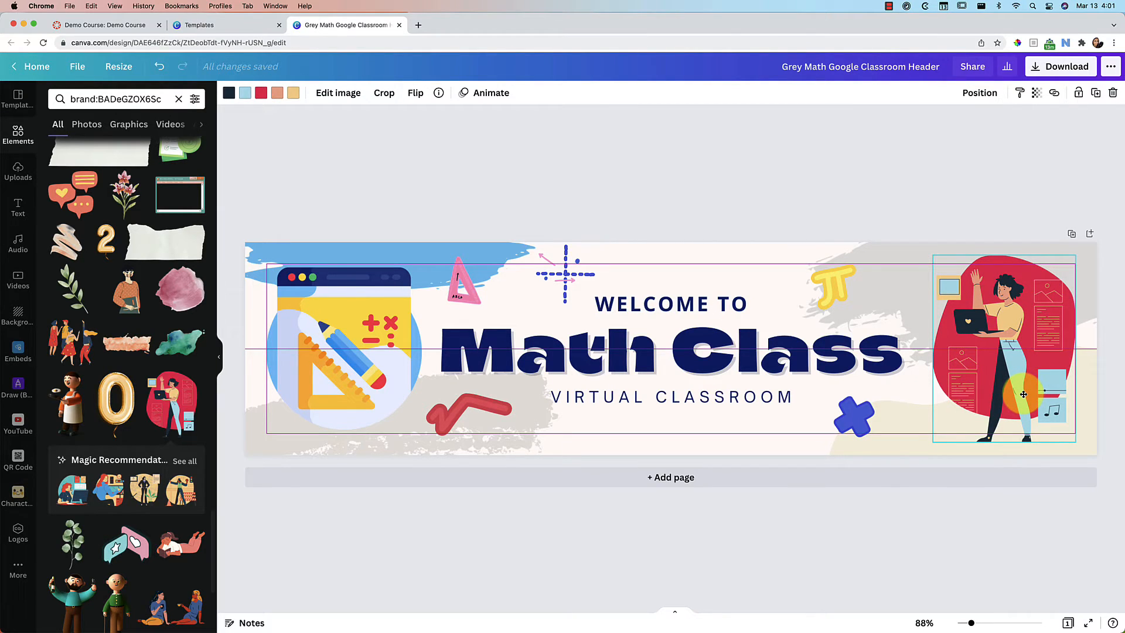
left_click_drag(1022, 393, 1023, 393)
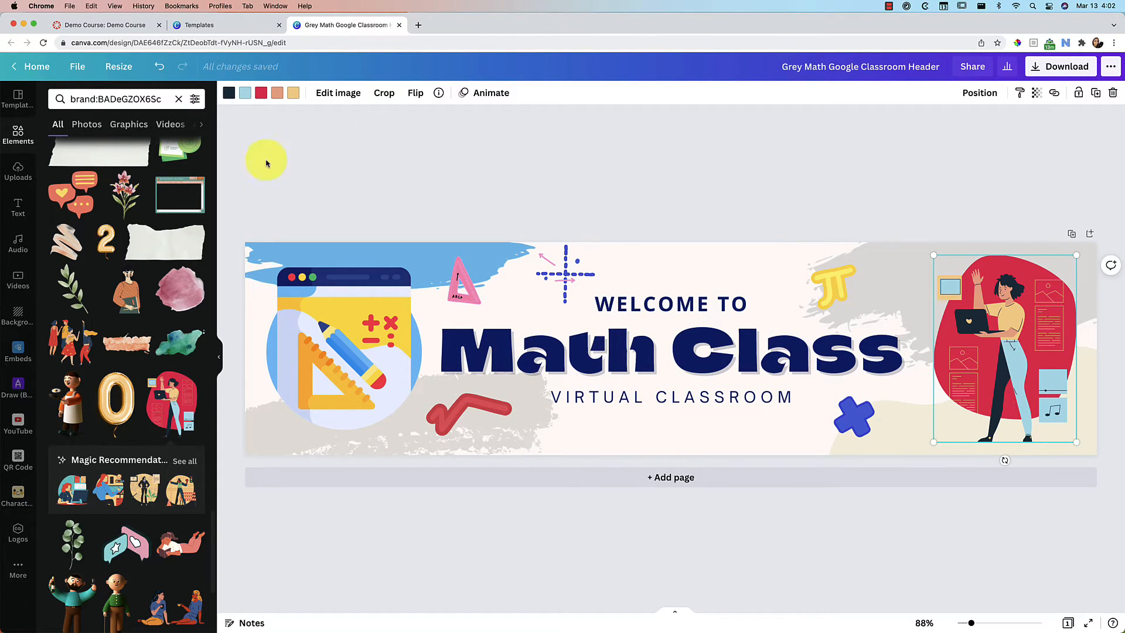
Step: Switch to the Demo Course page in Canvas and review its banner and the page content below
left_click(120, 24)
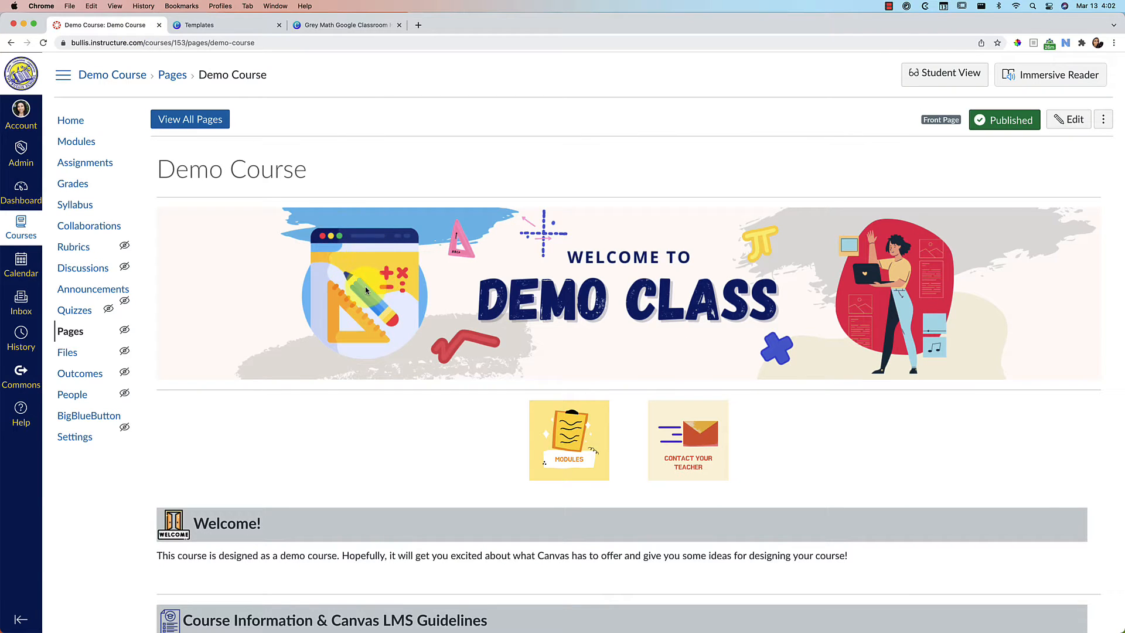
scroll(381, 414, "down", 7)
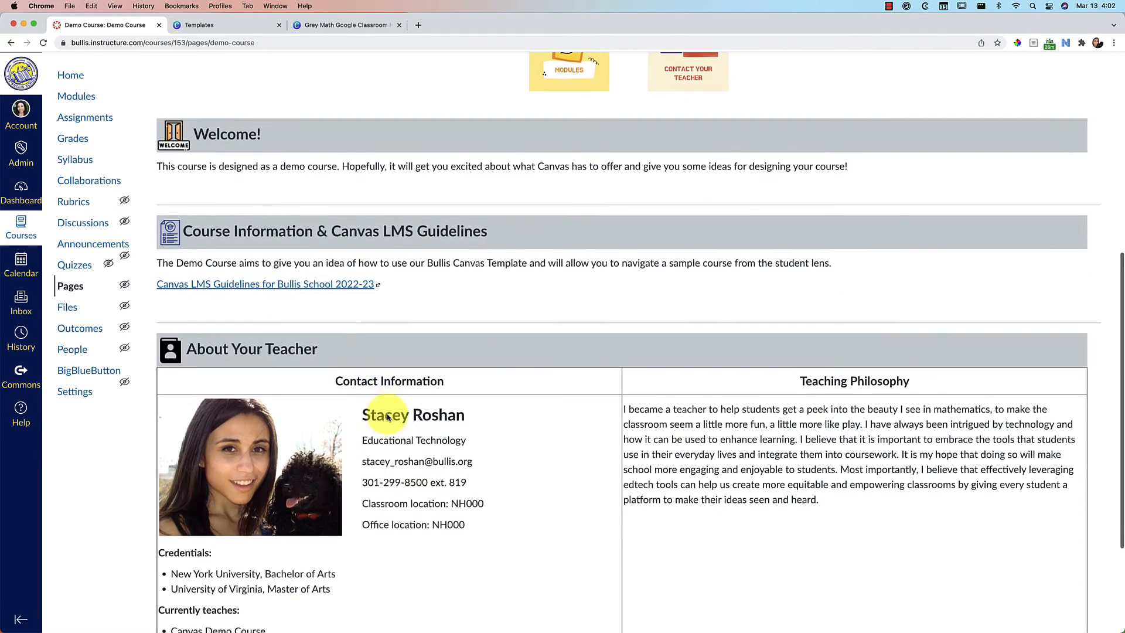
scroll(388, 417, "up", 4)
scroll(384, 413, "up", 3)
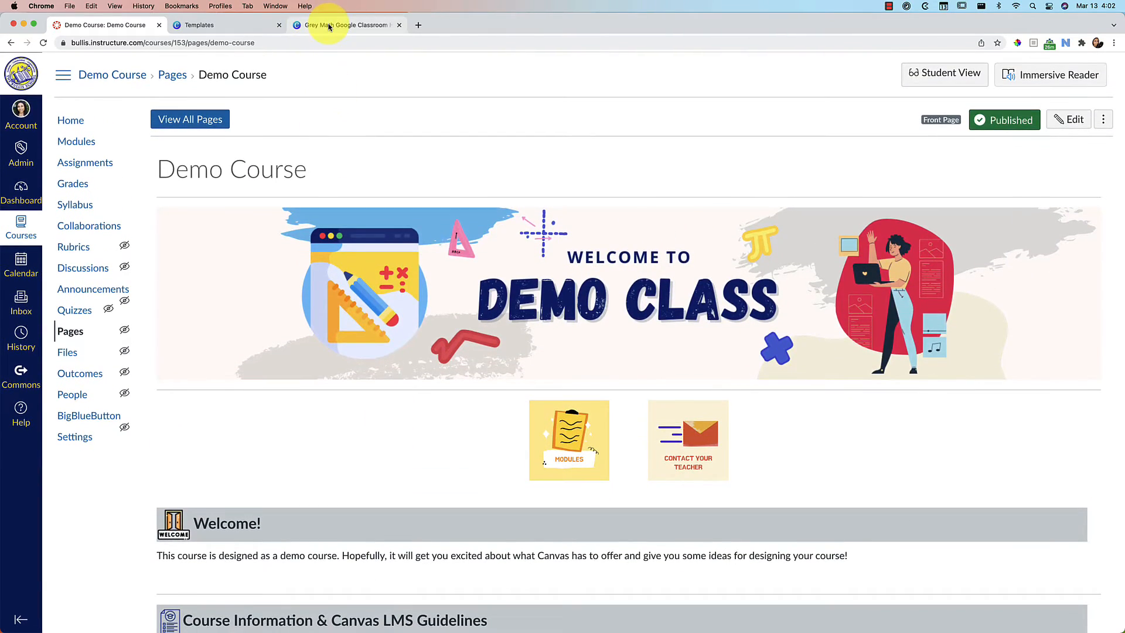
Step: Switch back to the math header design in Canva and resize it to 1920 × 350 px
left_click(329, 25)
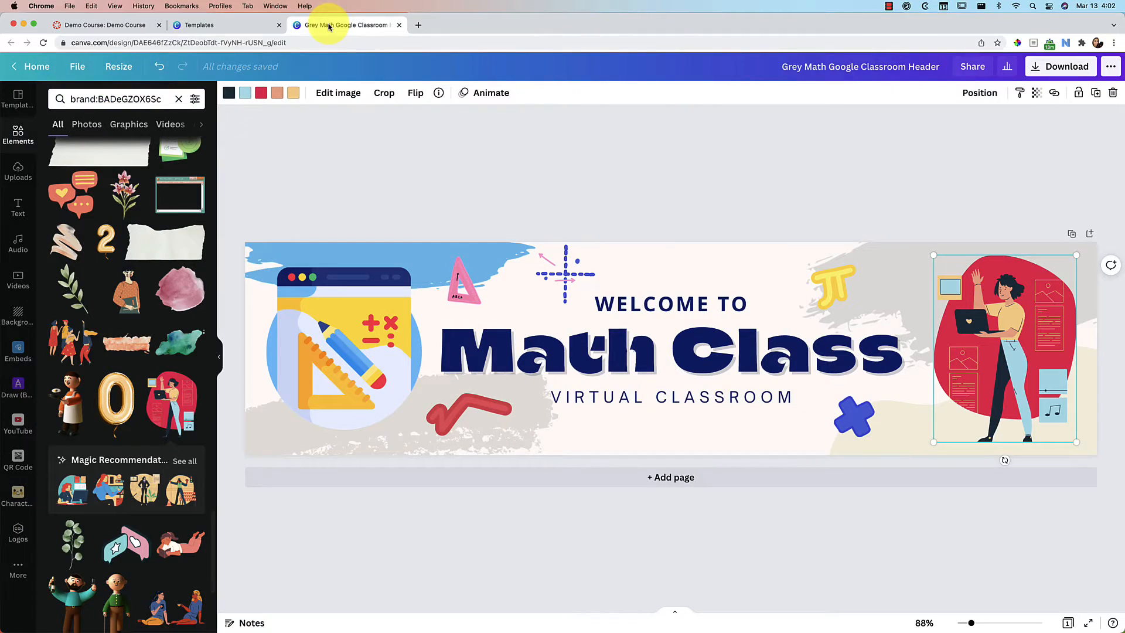
left_click(113, 72)
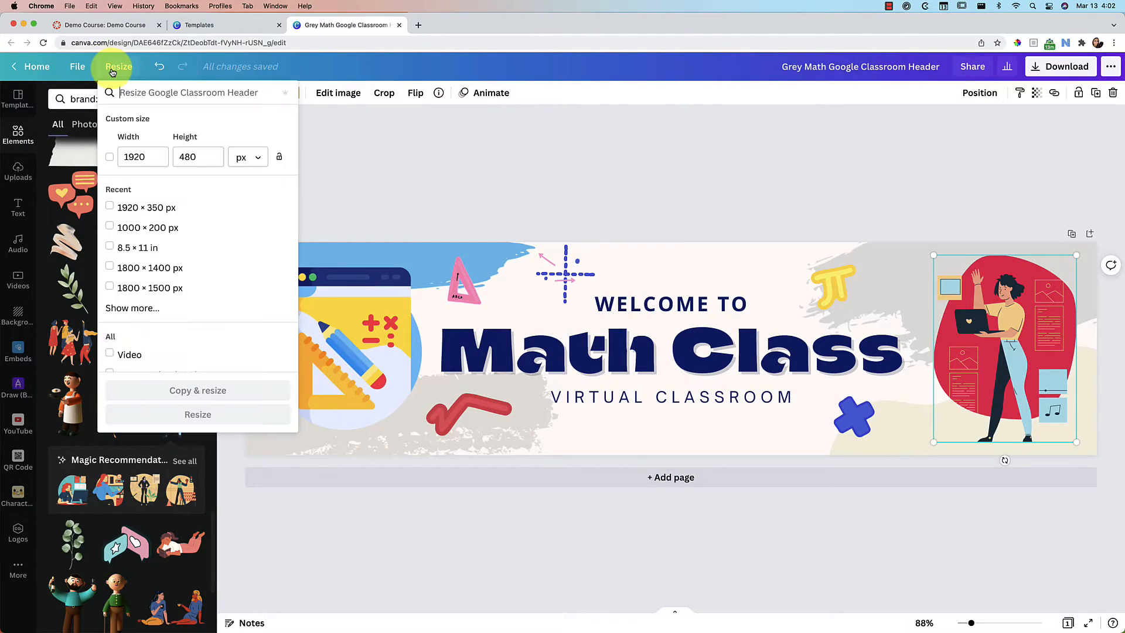
left_click(142, 158)
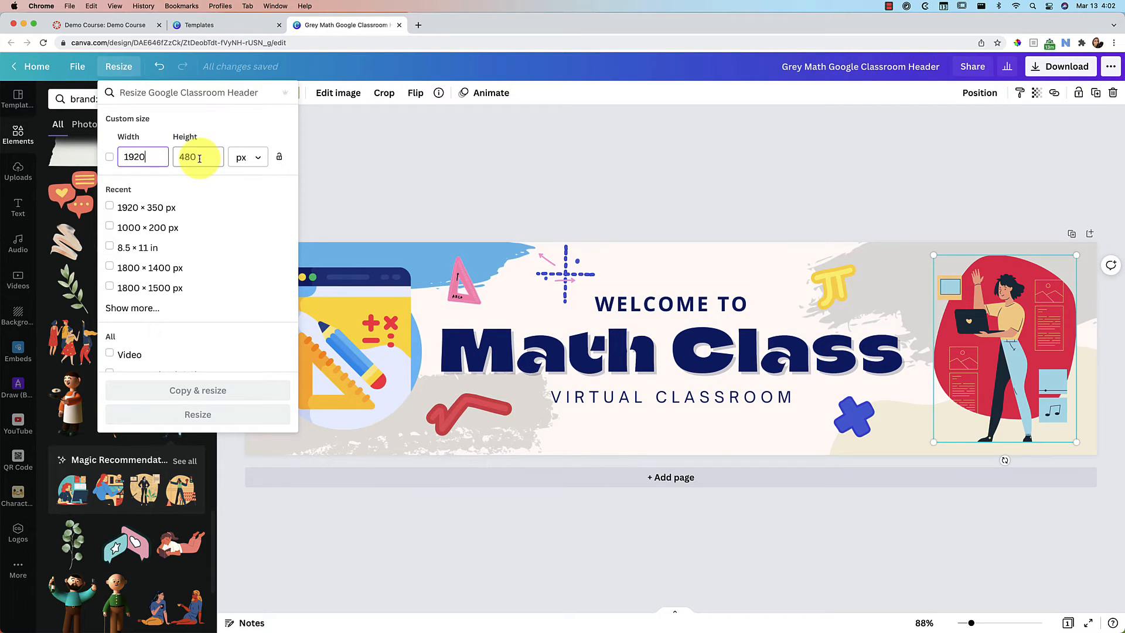
left_click_drag(202, 157, 181, 157)
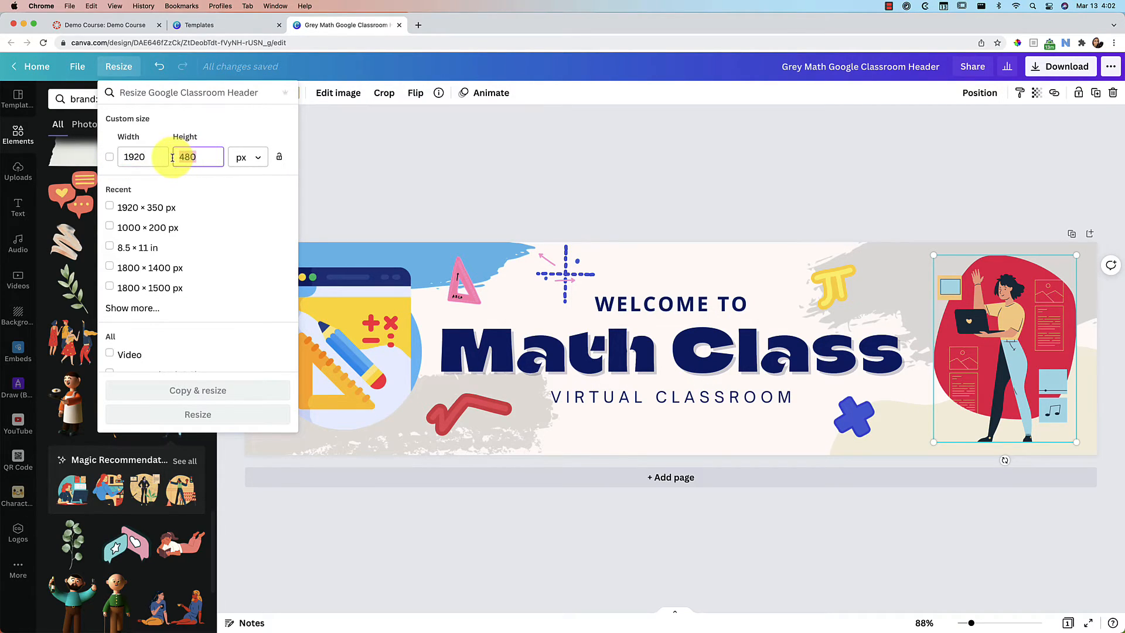
type("350")
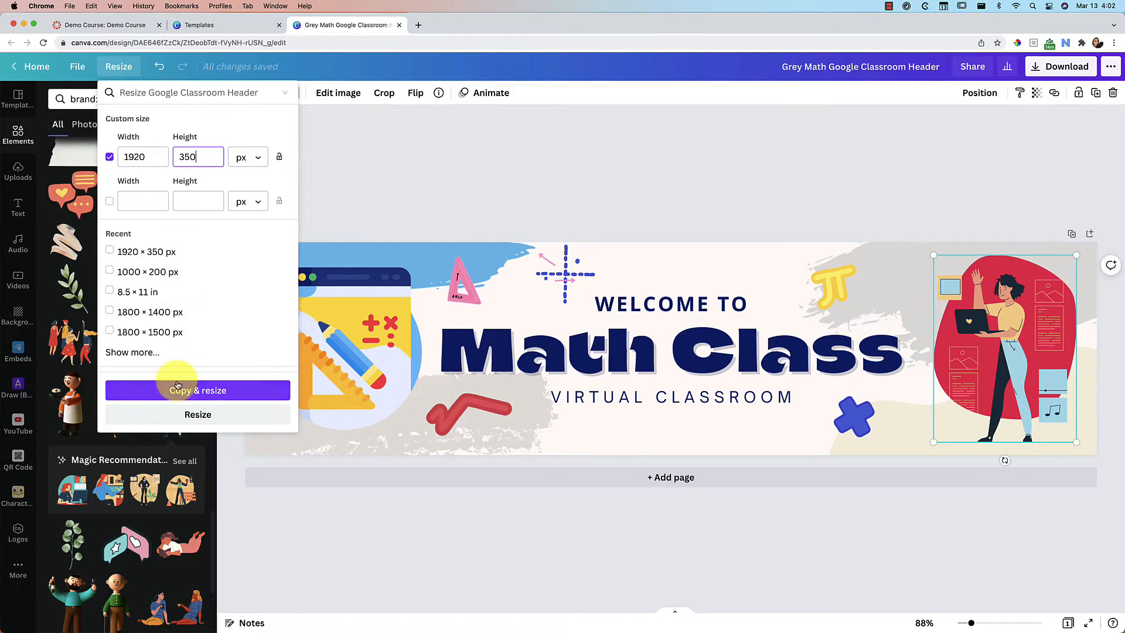
left_click(207, 416)
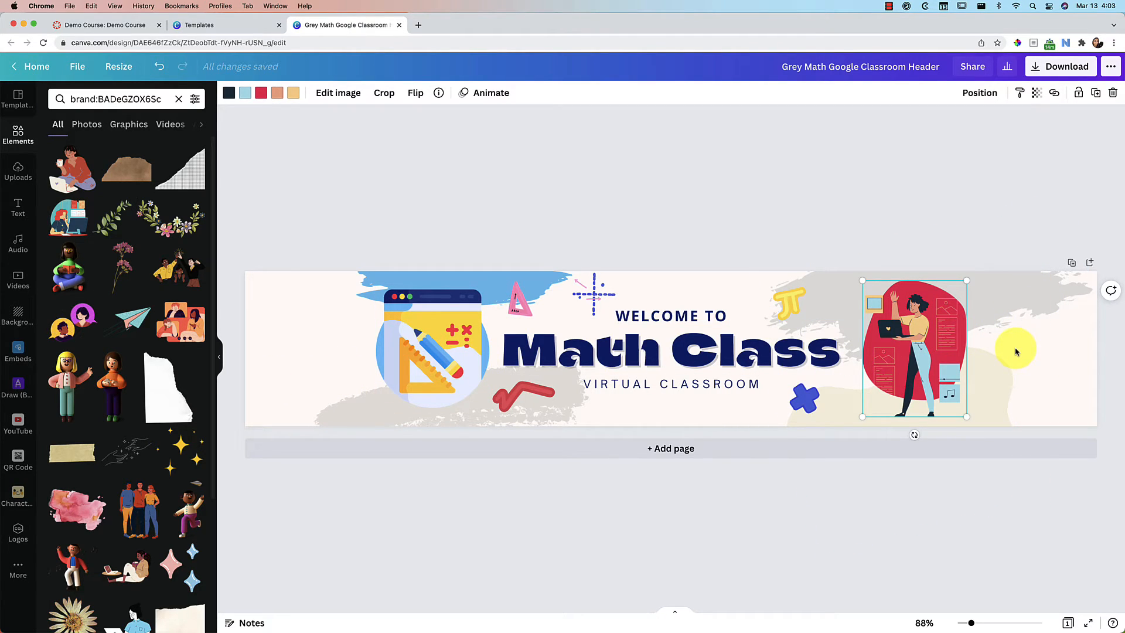
Step: Check the existing banner on the Canvas Demo Course page, then rename the Canva design "Demo Course Banner"
left_click(103, 26)
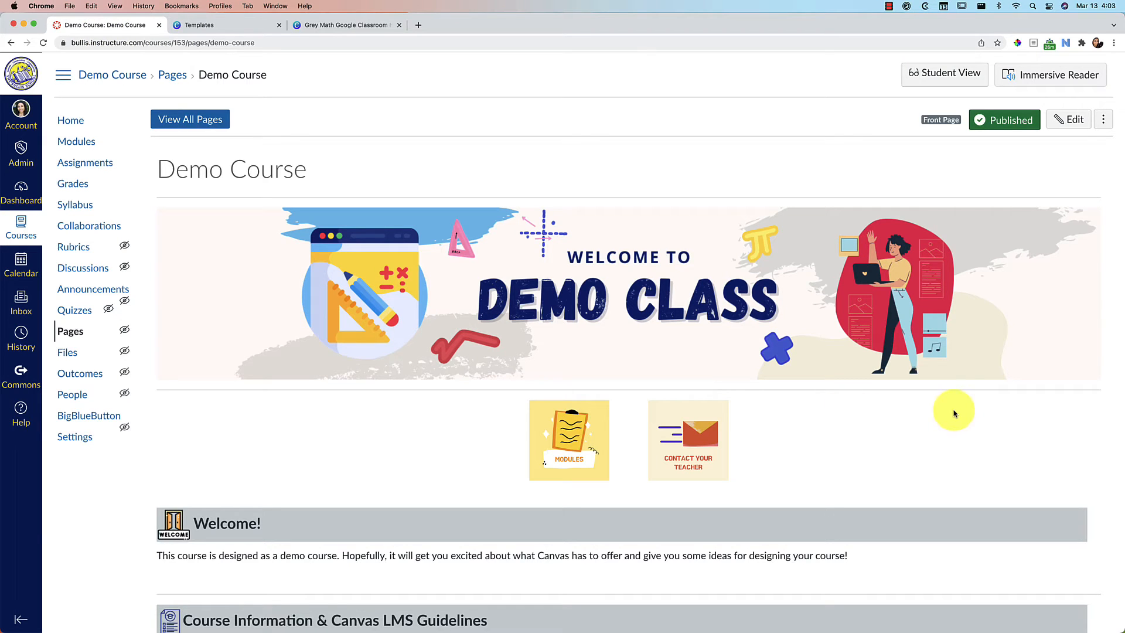
left_click(331, 30)
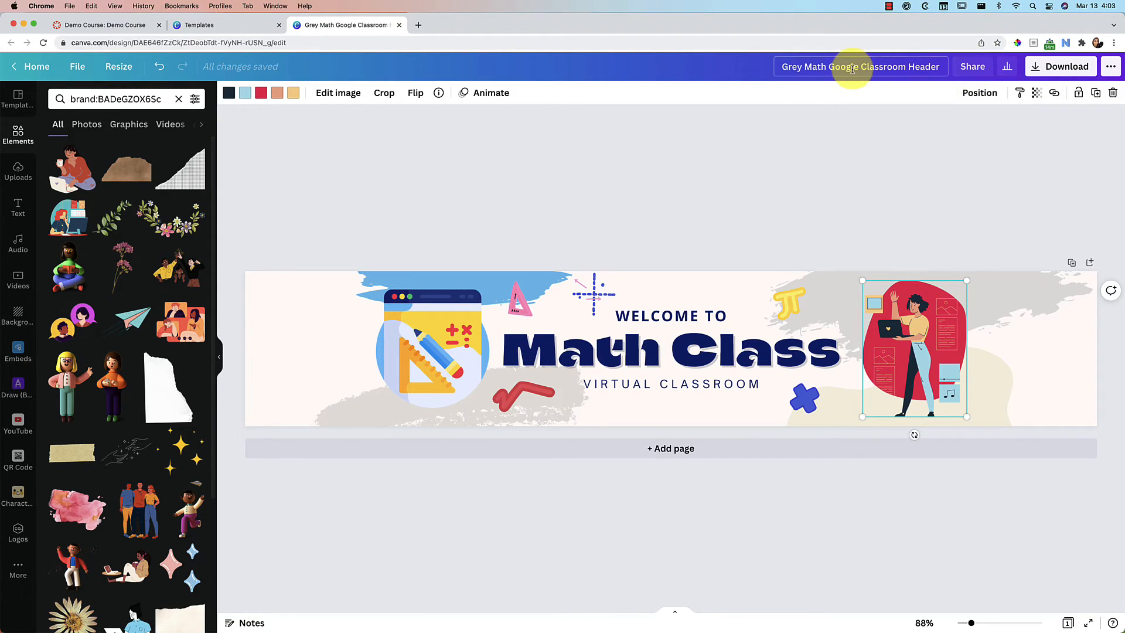
type("Demo Course Banner")
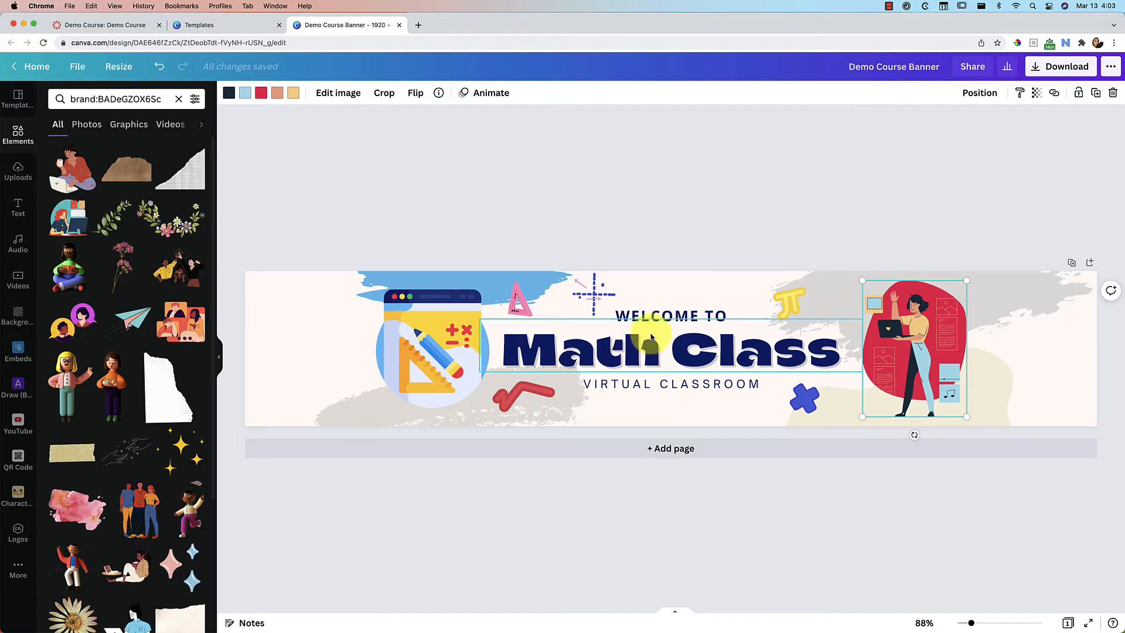
Step: Replace the "Math Class" title with "Demo Course" and set its font to Gagalin
double_click(604, 350)
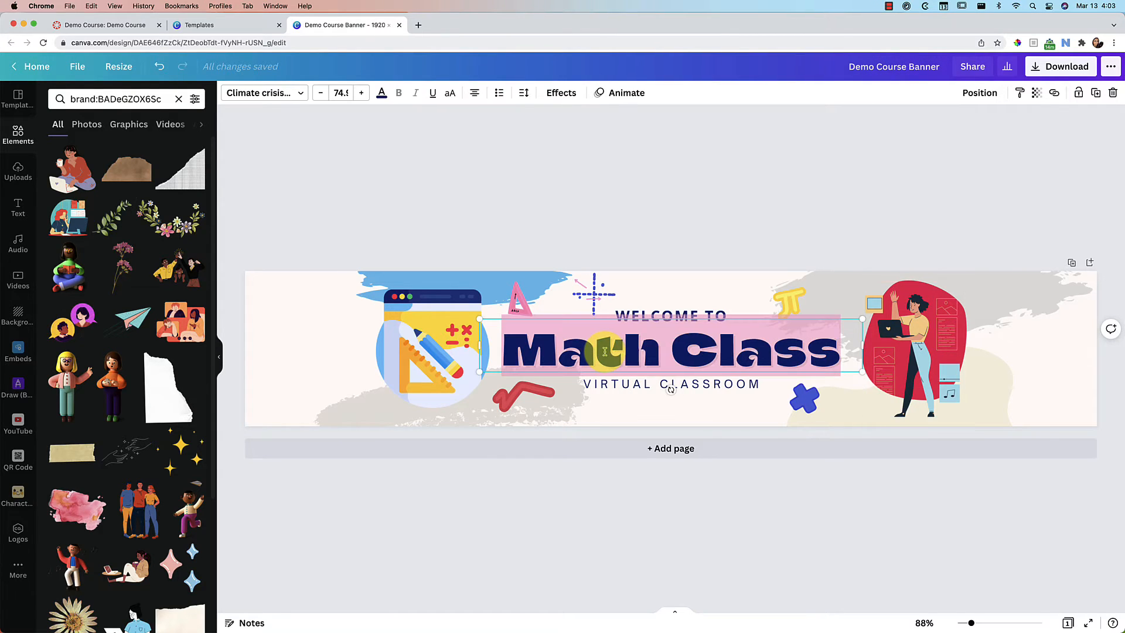
type("Demo")
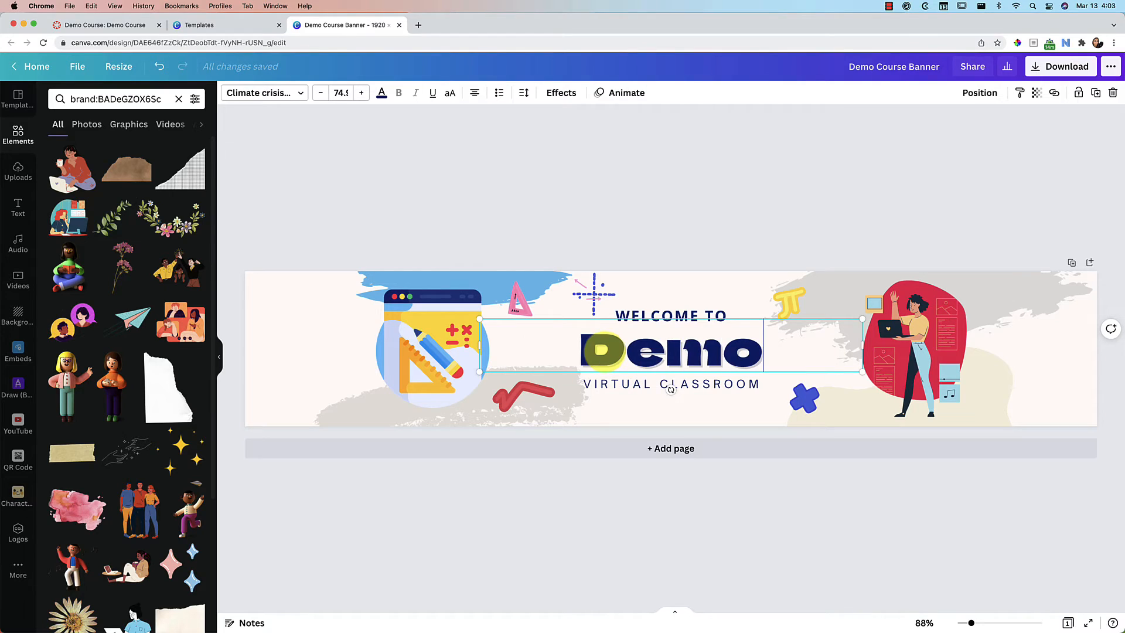
type(" Course")
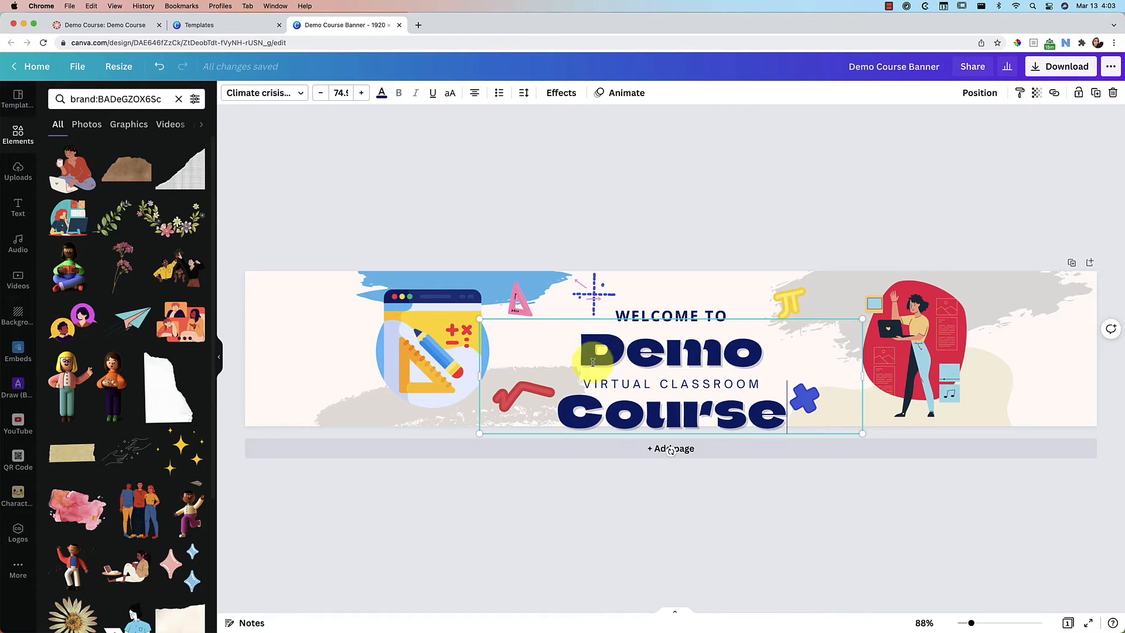
key("super+a")
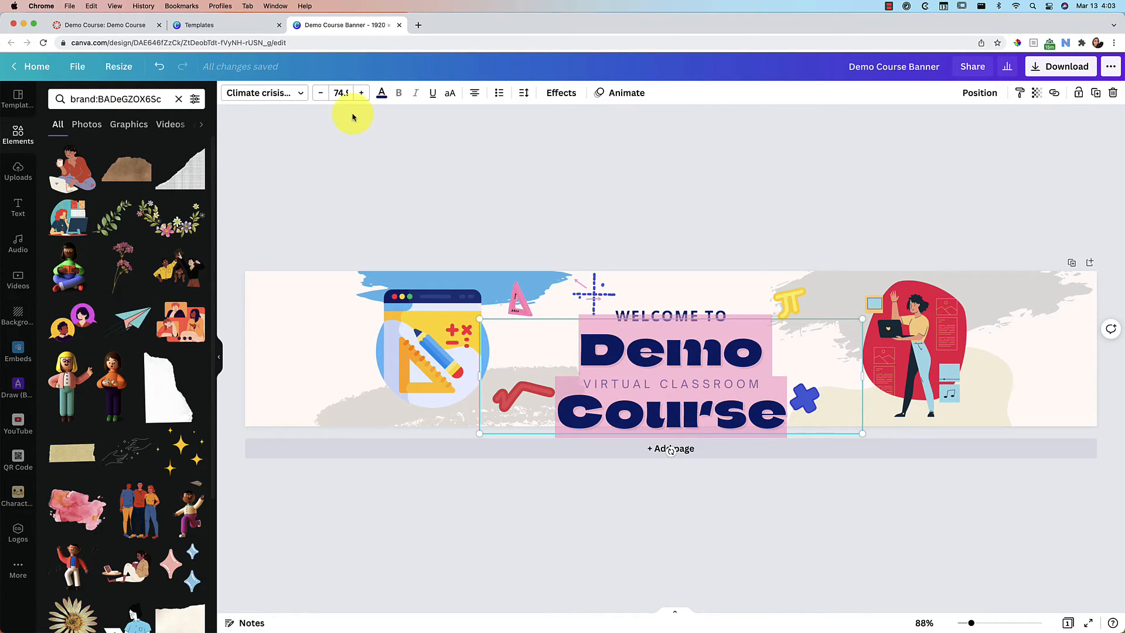
left_click(271, 93)
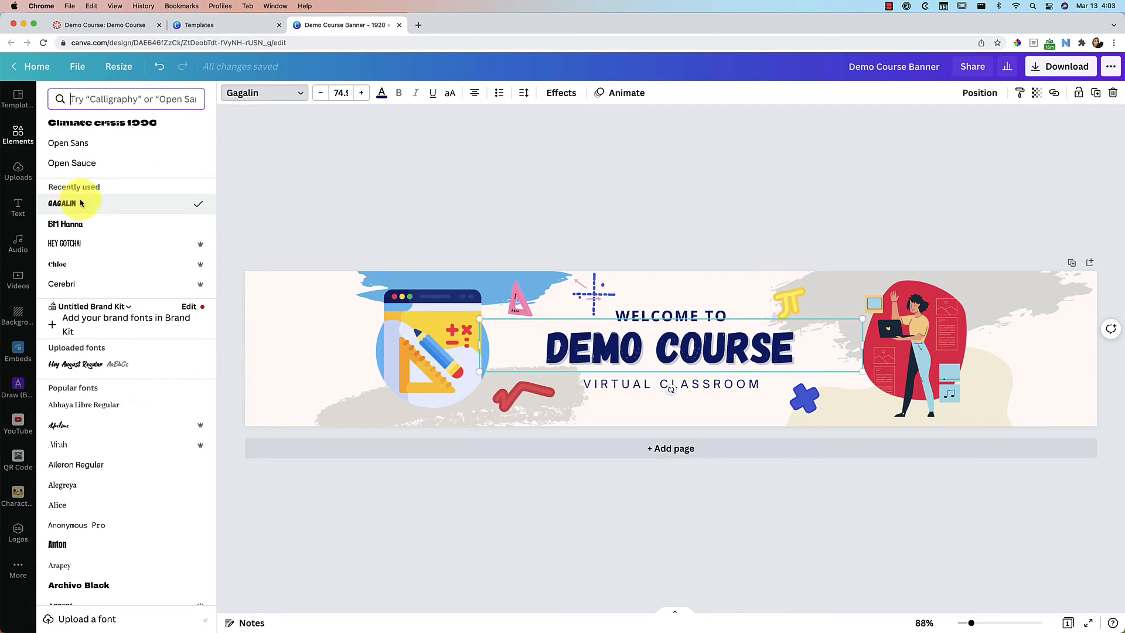
Step: Increase the "Demo Course" title's font size to about 94
left_click(360, 93)
left_click(359, 92)
left_click(359, 93)
left_click(359, 92)
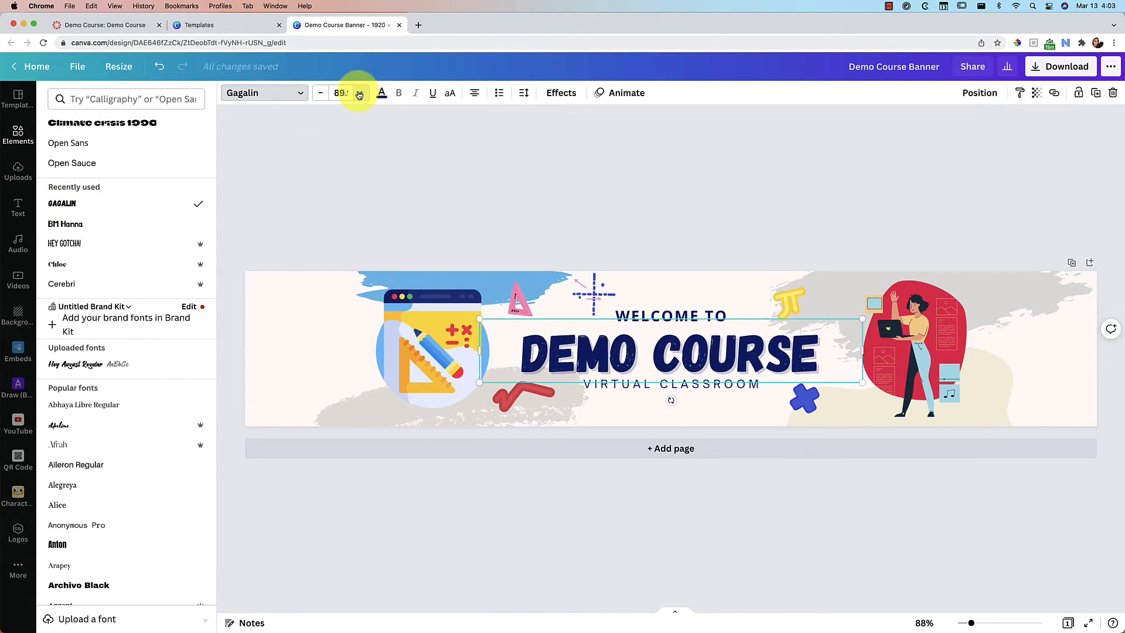
left_click(359, 93)
left_click(359, 93)
left_click(359, 92)
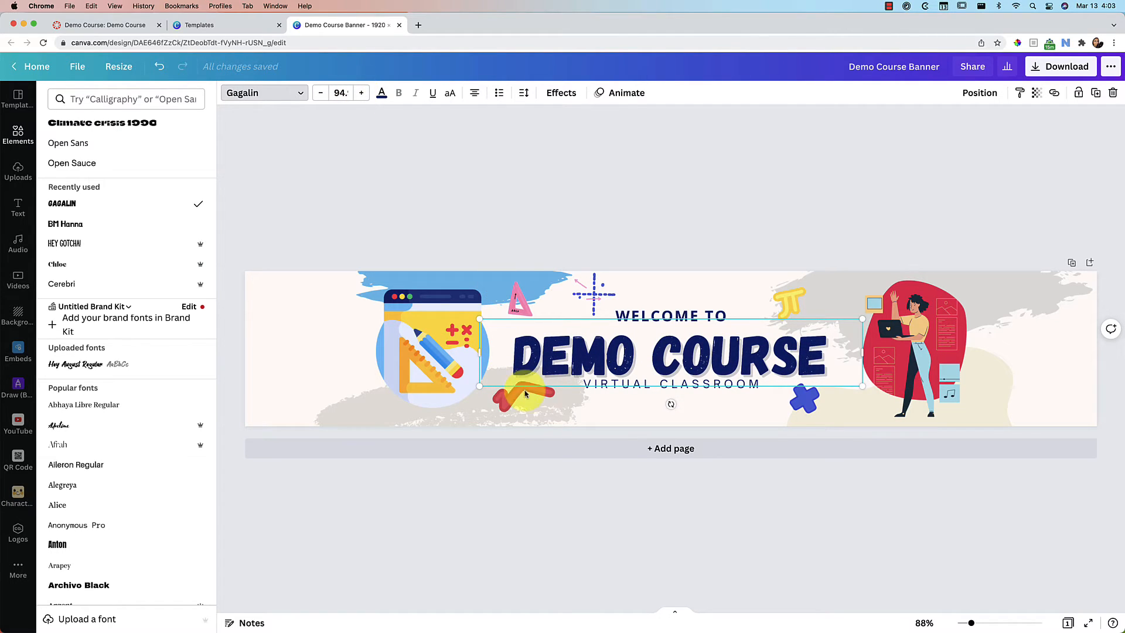
Step: Delete the "Virtual Classroom" subtitle and download the banner as a PNG at 1920 × 350 px
left_click(604, 392)
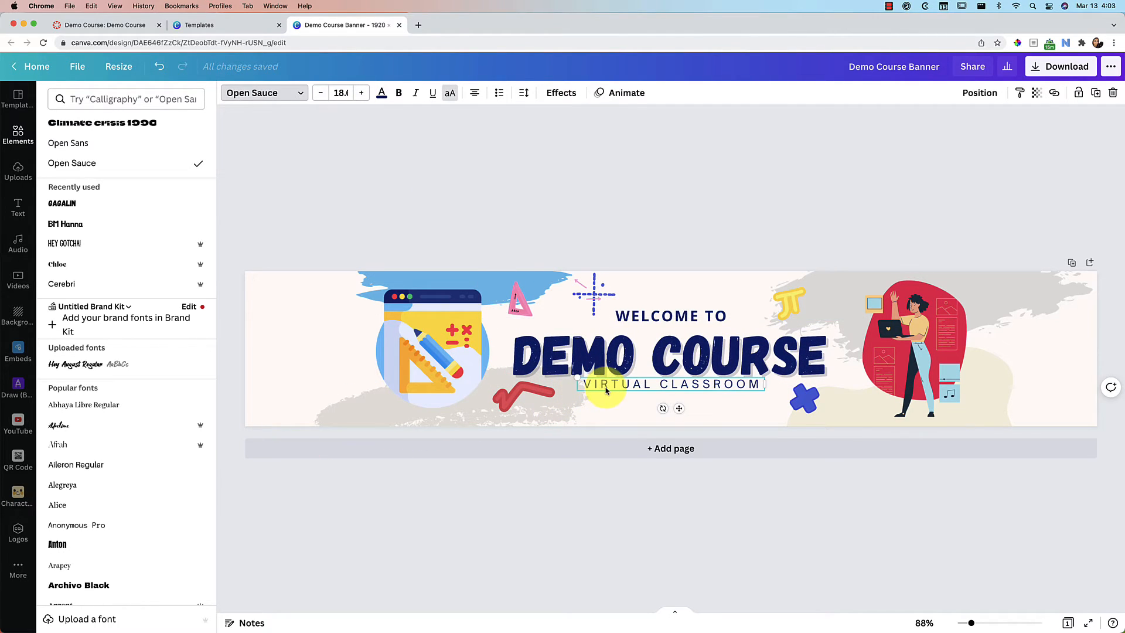
key("Delete")
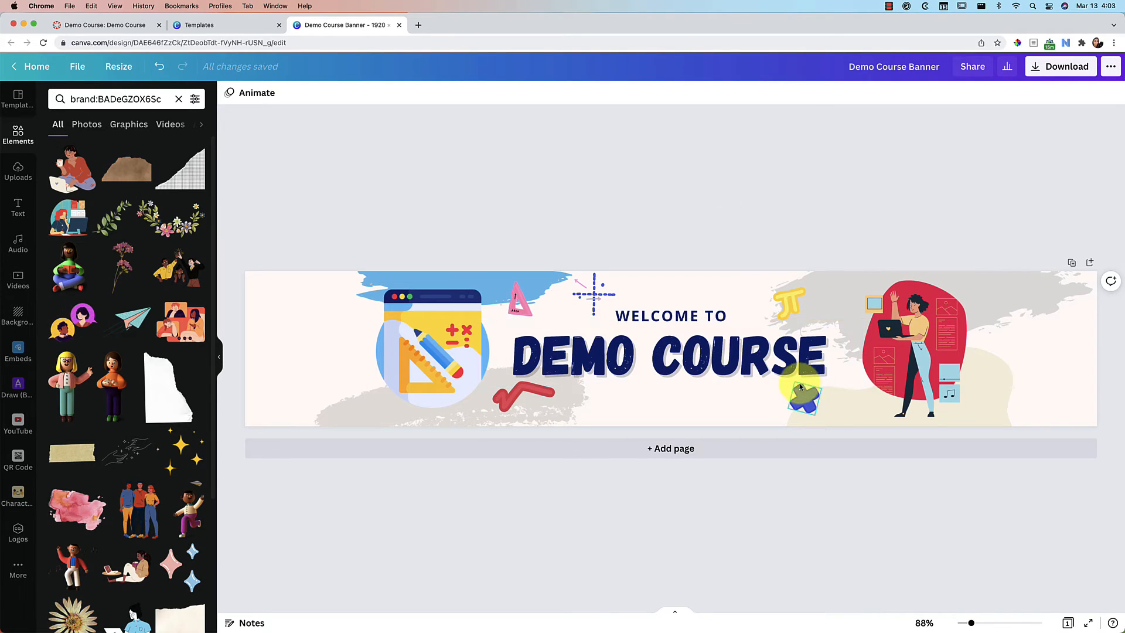
left_click(1054, 69)
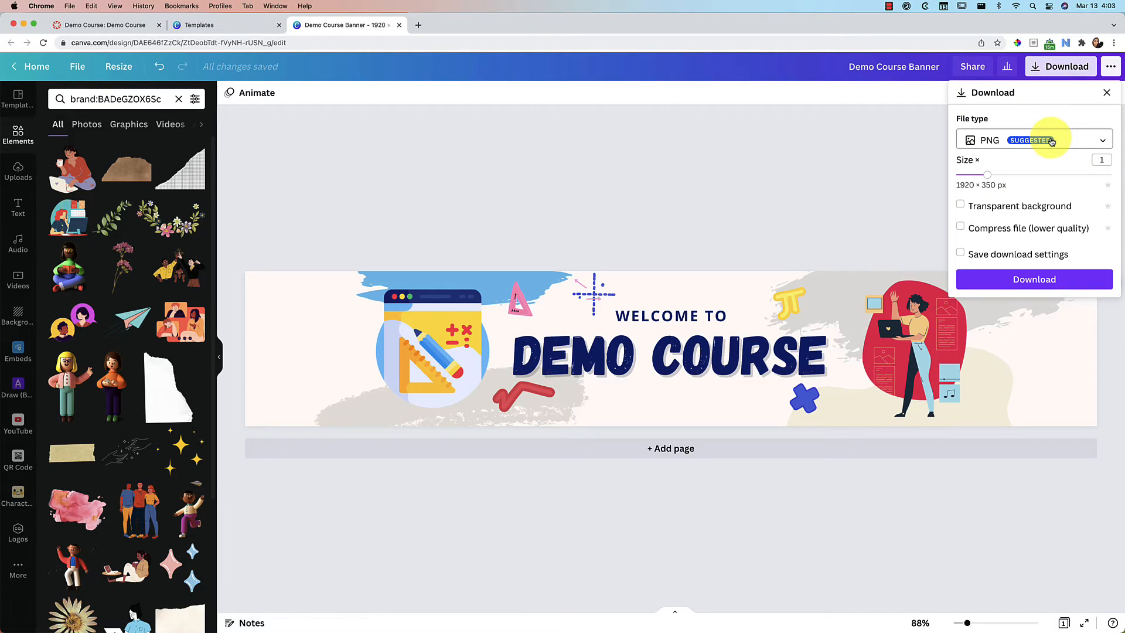
left_click(1029, 281)
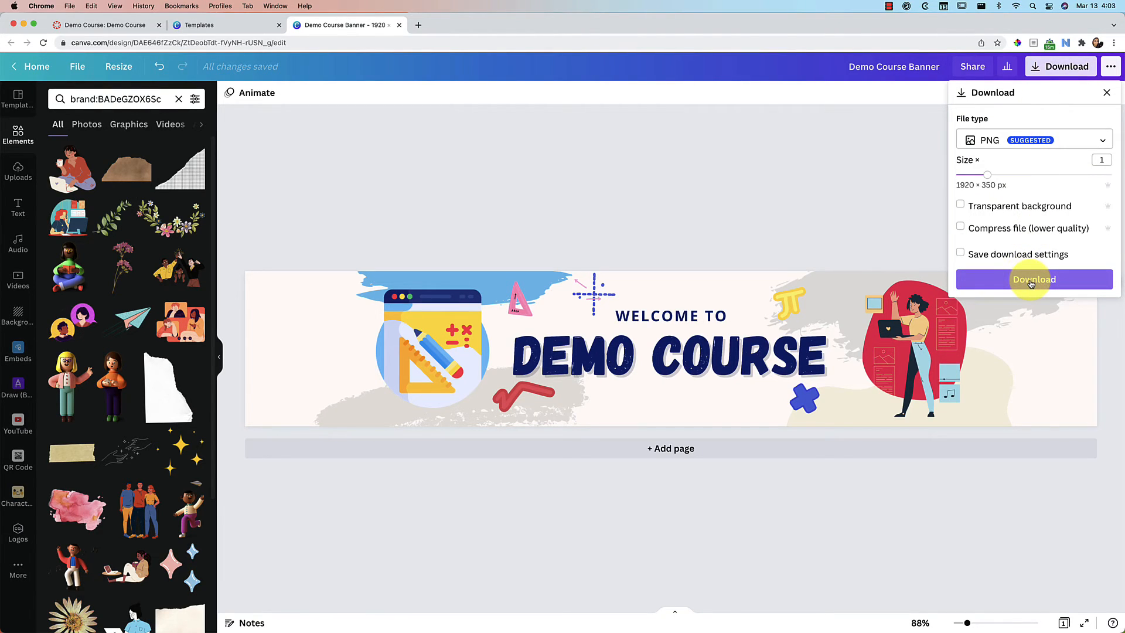
Step: Open the Demo Course page in Canvas for editing and insert a horizontal line above the Modules and Contact Your Teacher images
left_click(113, 25)
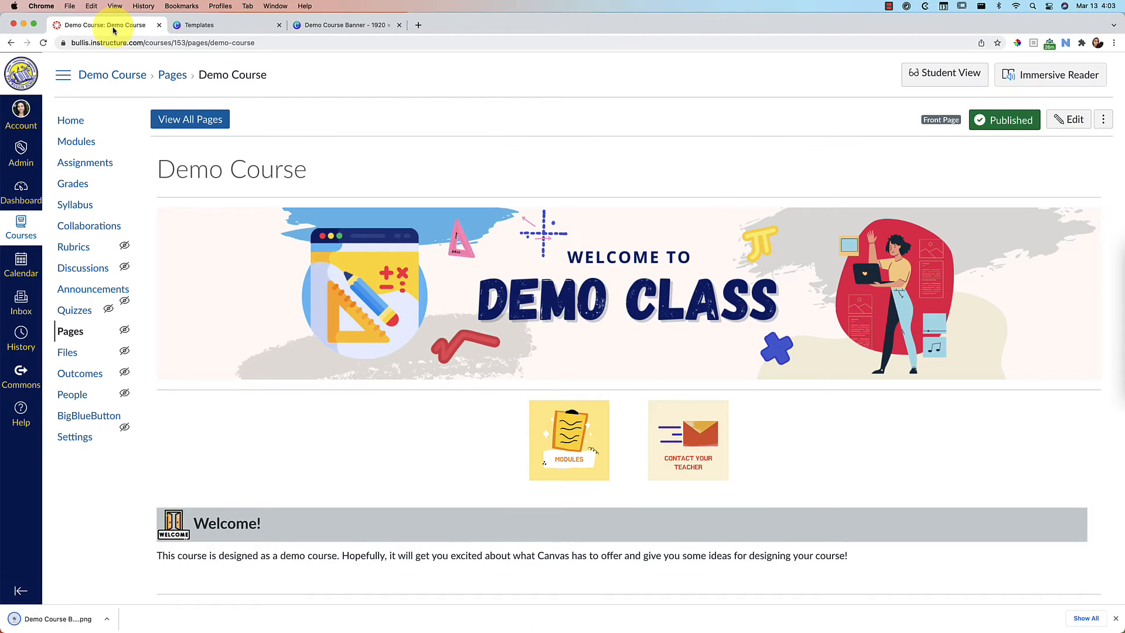
left_click(1068, 123)
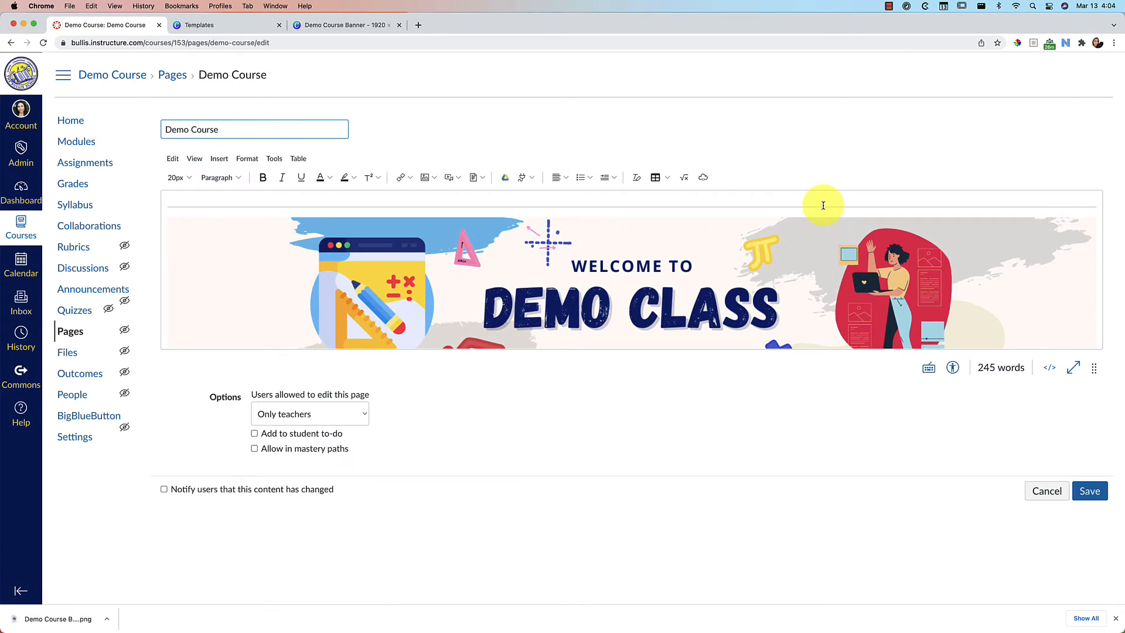
scroll(798, 258, "down", 3)
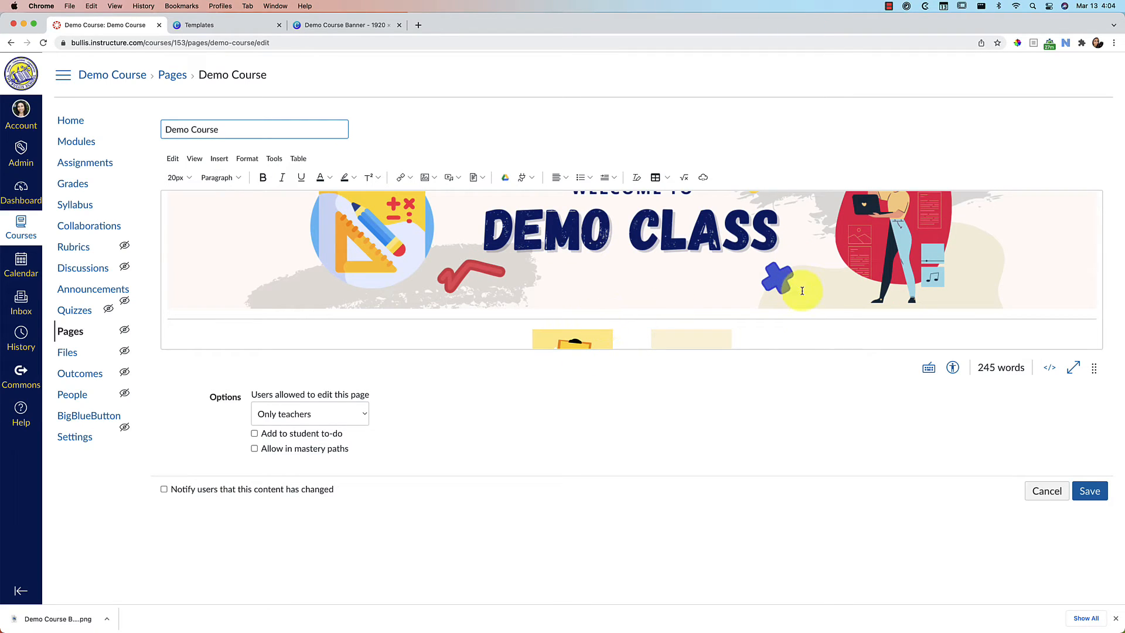
left_click(750, 336)
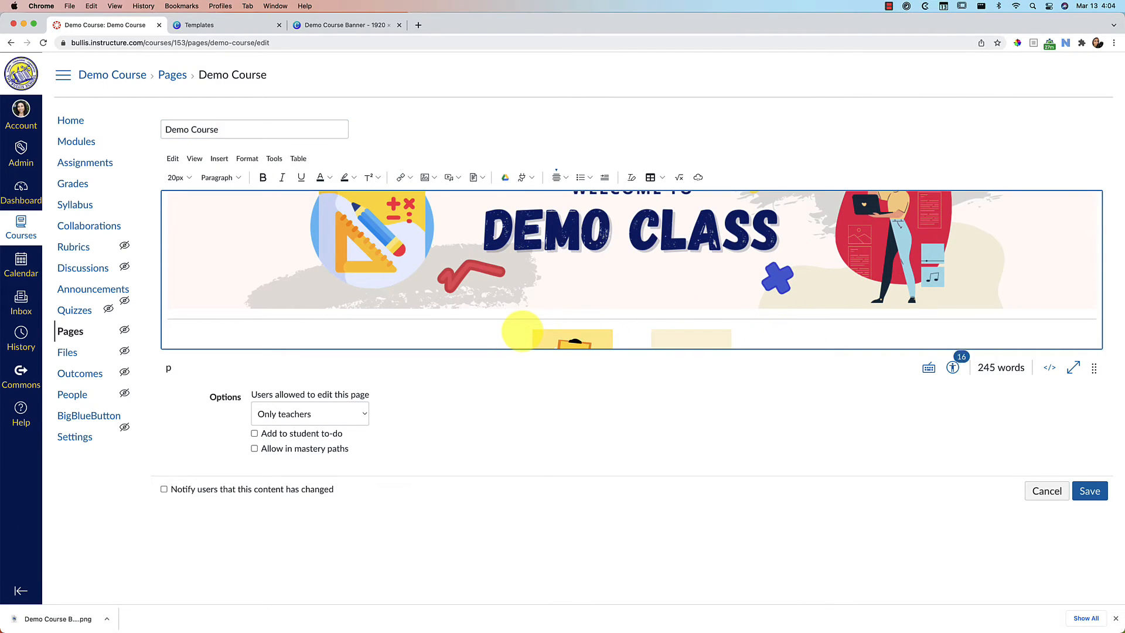
scroll(522, 330, "down", 4)
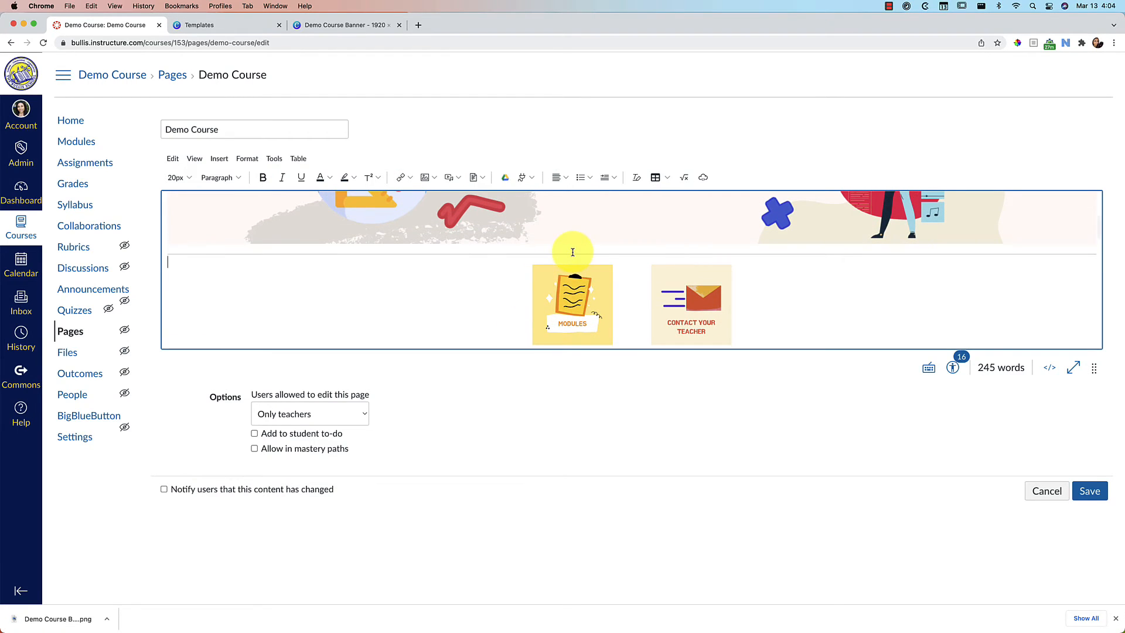
scroll(580, 230, "down", 2)
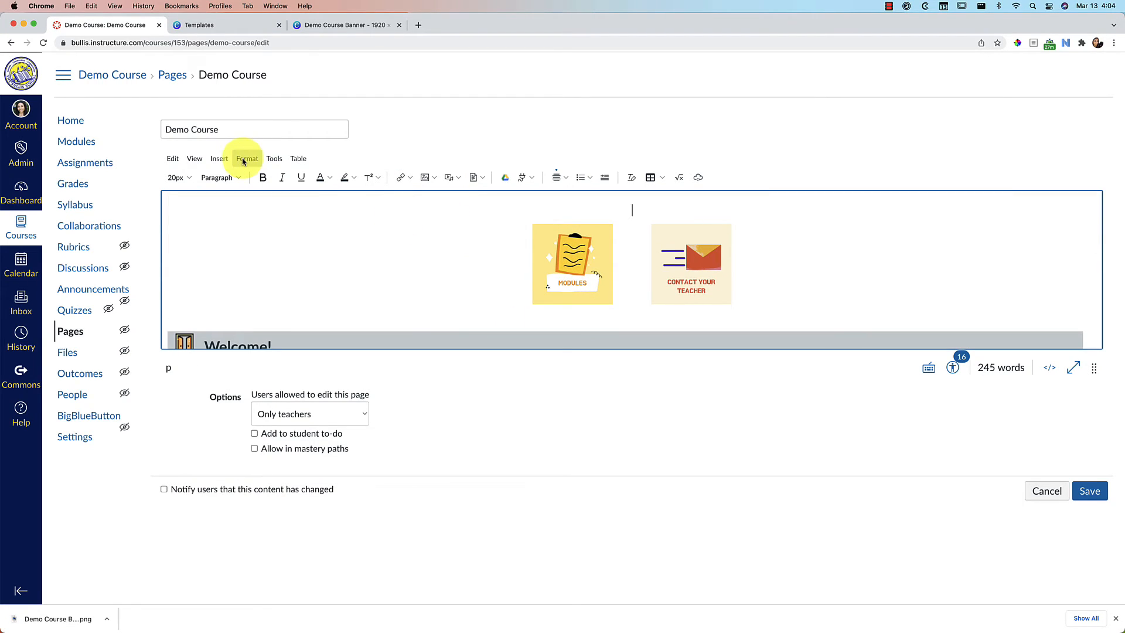
left_click(220, 159)
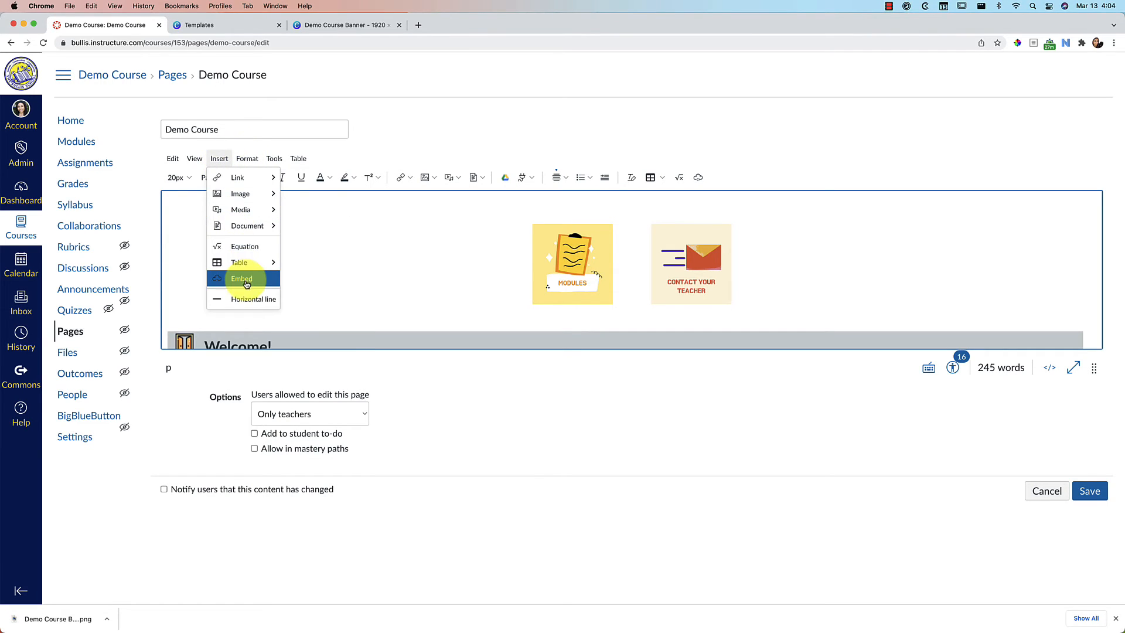
left_click(243, 297)
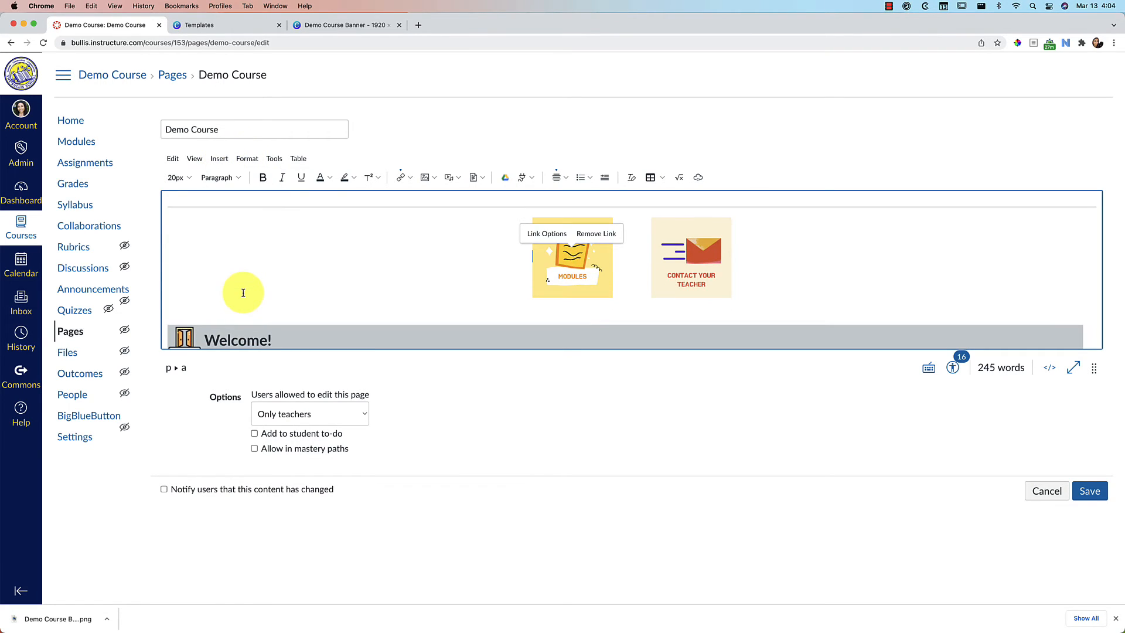
Step: Upload Demo Course Banner.png into the page above the Modules image with the alt text "Demo Course Banner"
left_click(426, 182)
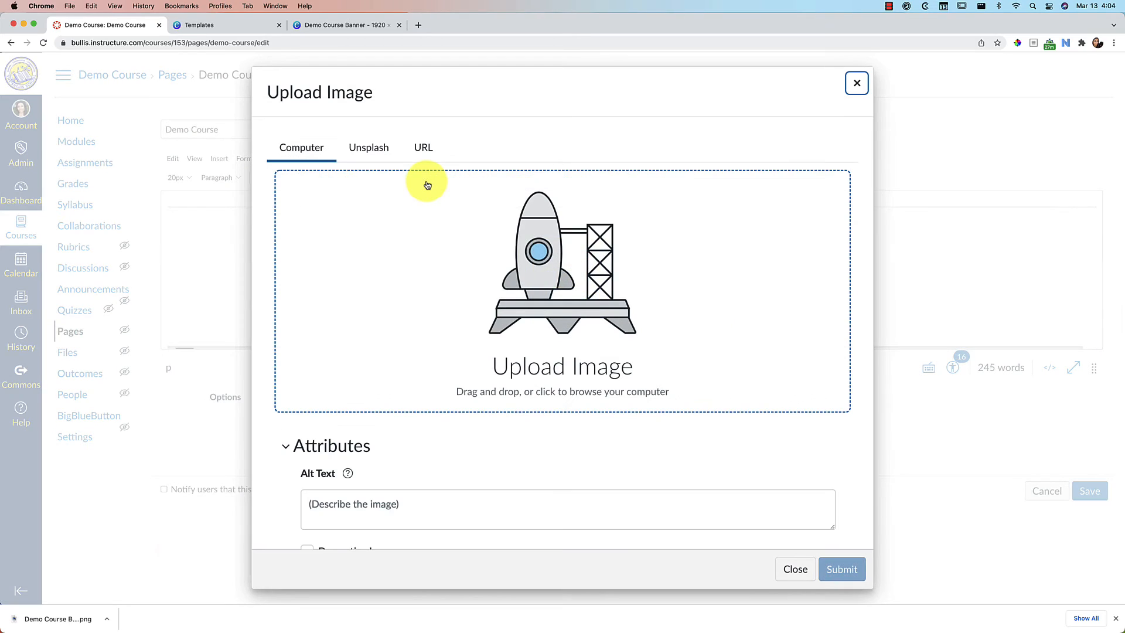
left_click_drag(55, 616, 586, 330)
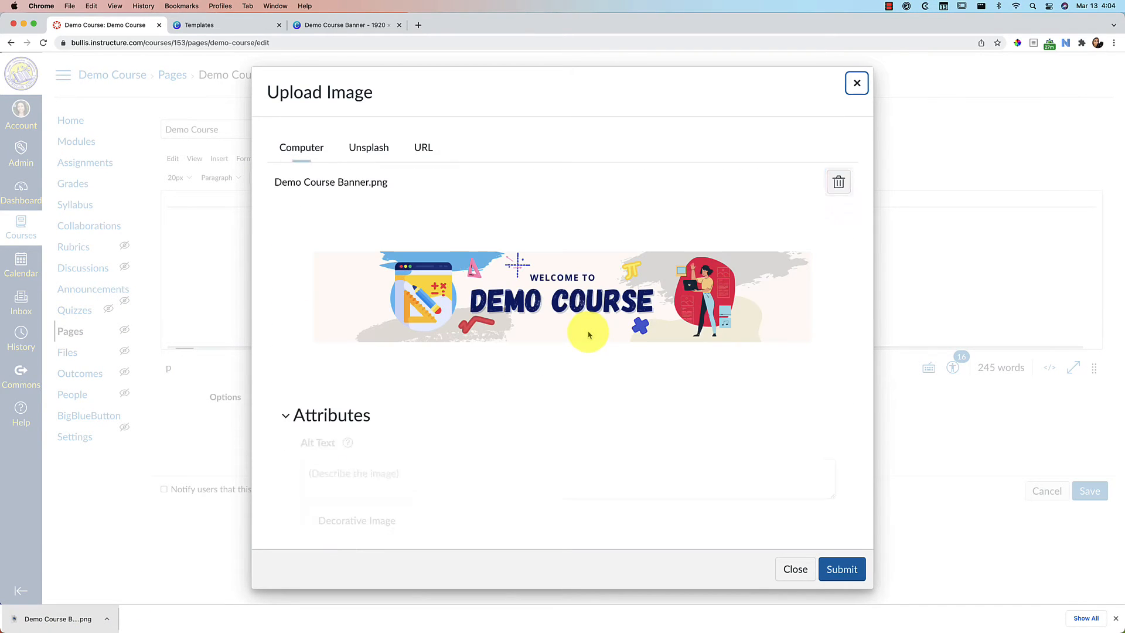
left_click(372, 475)
type("De")
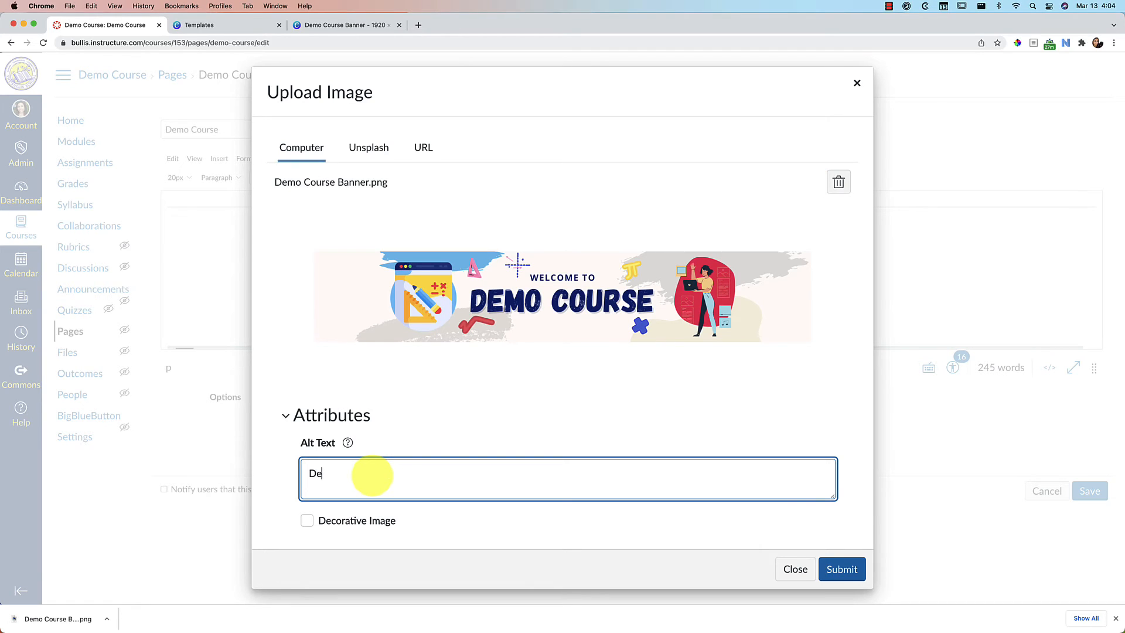
type("mo Course Banner")
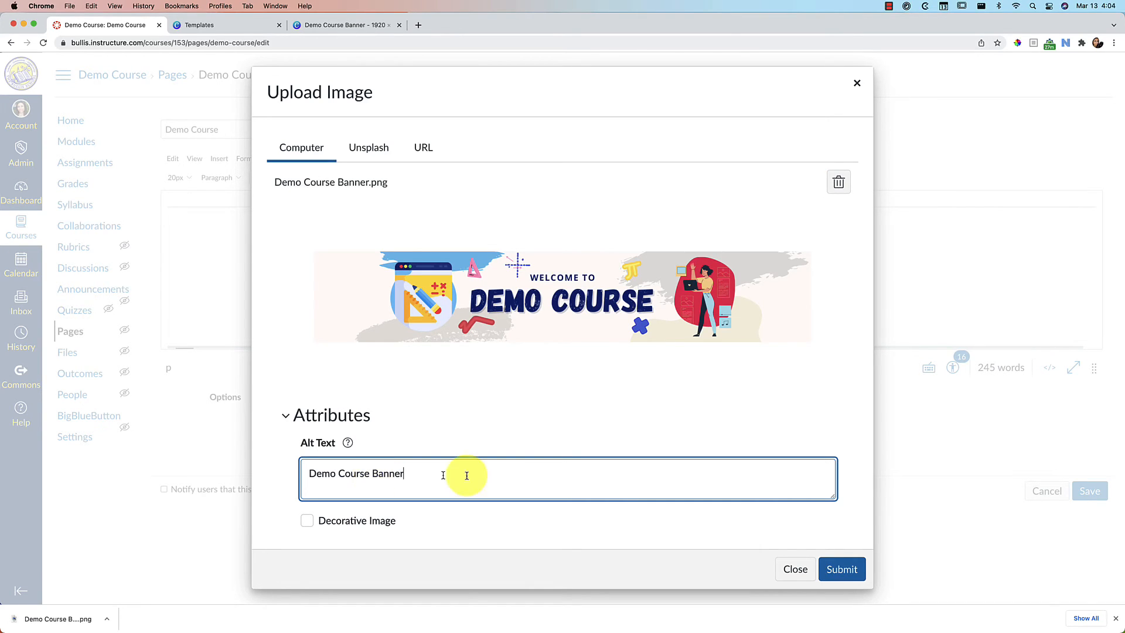
left_click(841, 569)
Step: Insert a horizontal line between the new Demo Course banner and the Modules and Contact Your Teacher images
scroll(879, 277, "down", 2)
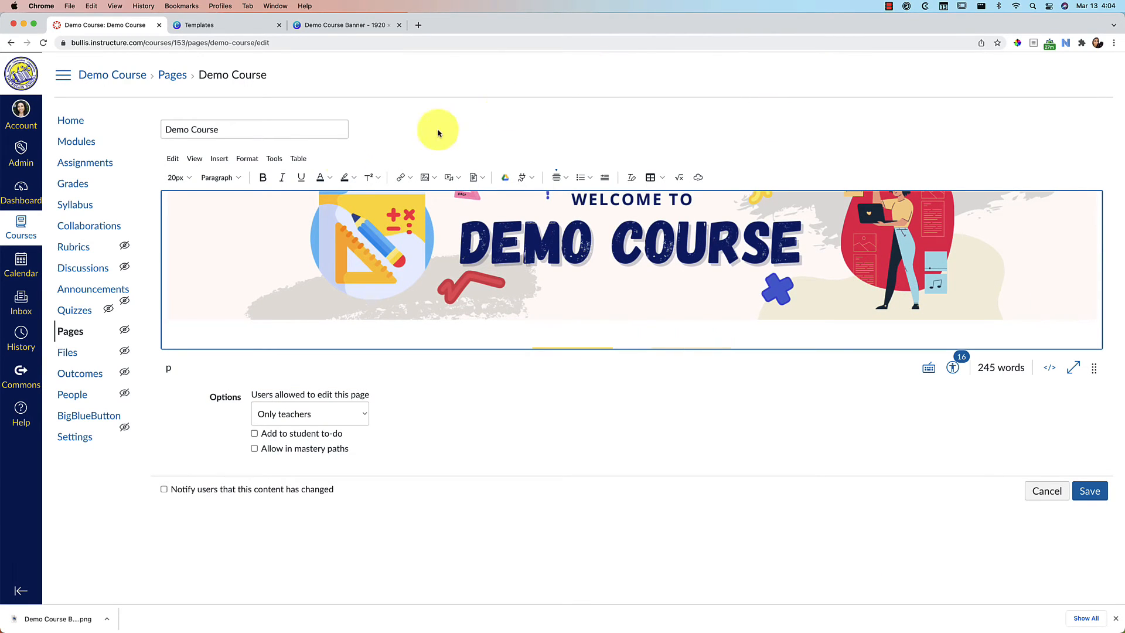
left_click(216, 162)
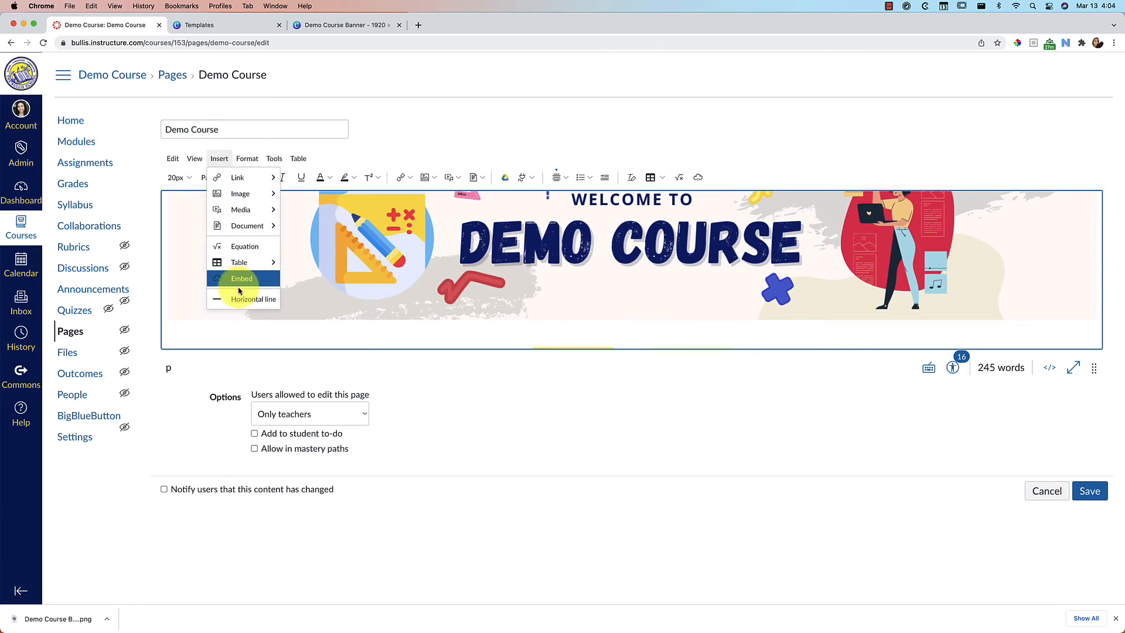
left_click(237, 295)
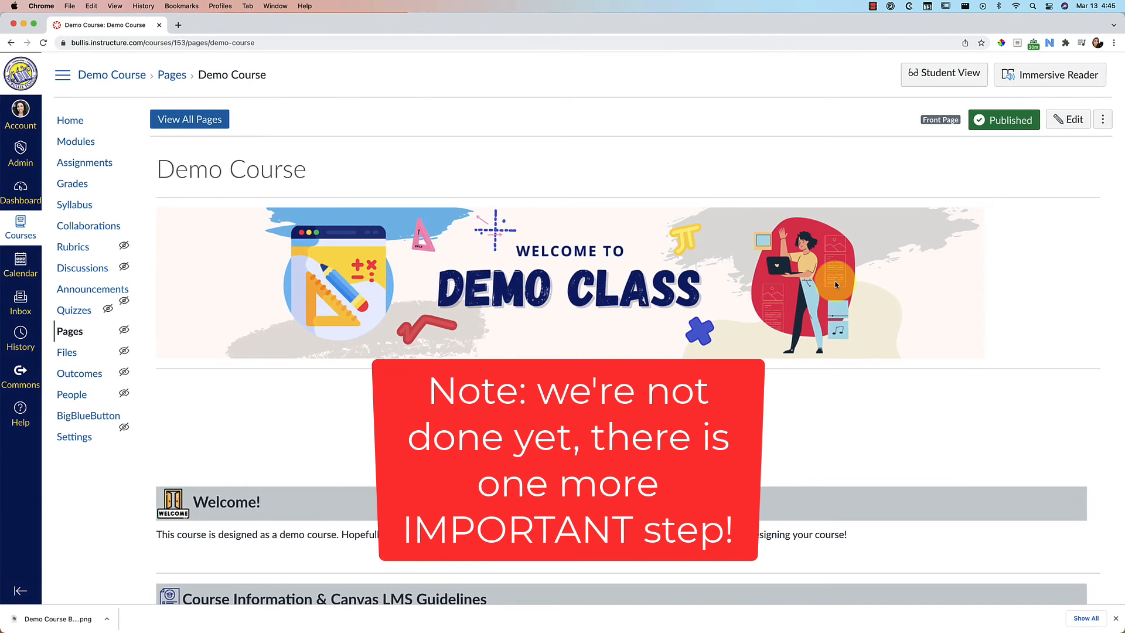
Step: Narrow the browser window to check how the Demo Class banner fits the page, and widen it again
left_click_drag(1, 486, 457, 482)
left_click_drag(861, 23, 545, 23)
scroll(621, 251, "right", 3)
scroll(620, 251, "left", 2)
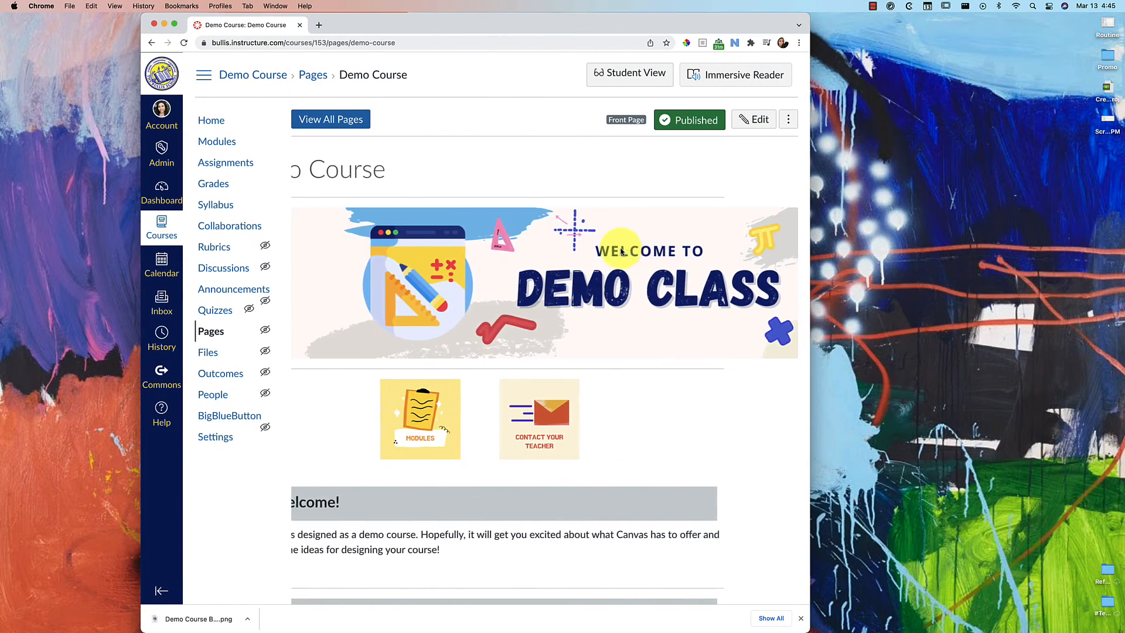
scroll(620, 251, "right", 2)
scroll(620, 251, "left", 2)
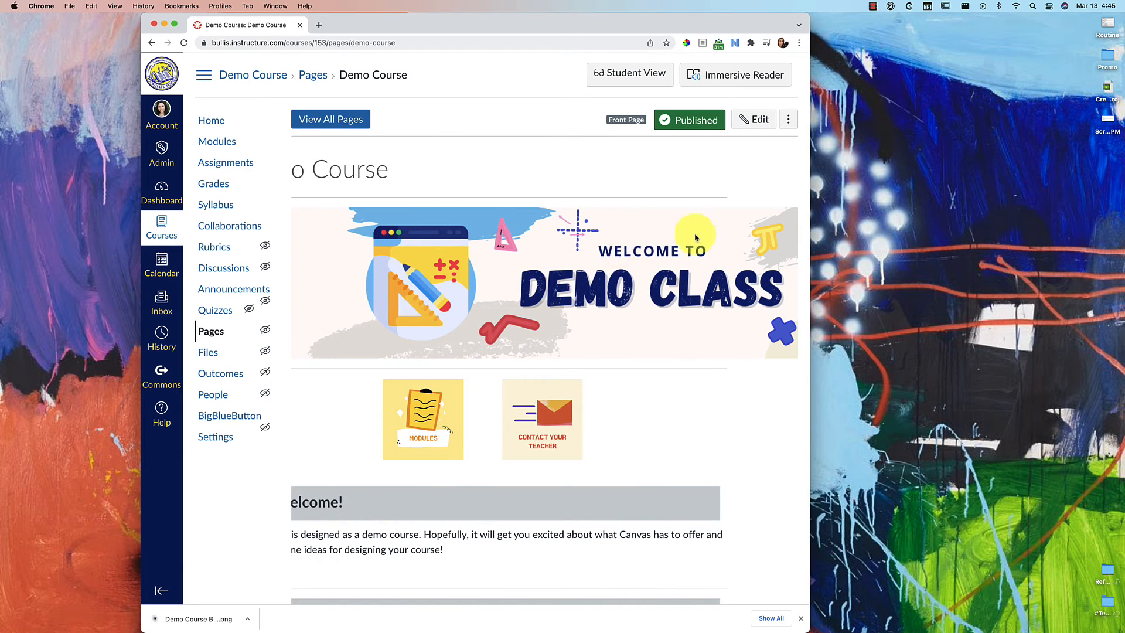
left_click_drag(809, 232, 1113, 250)
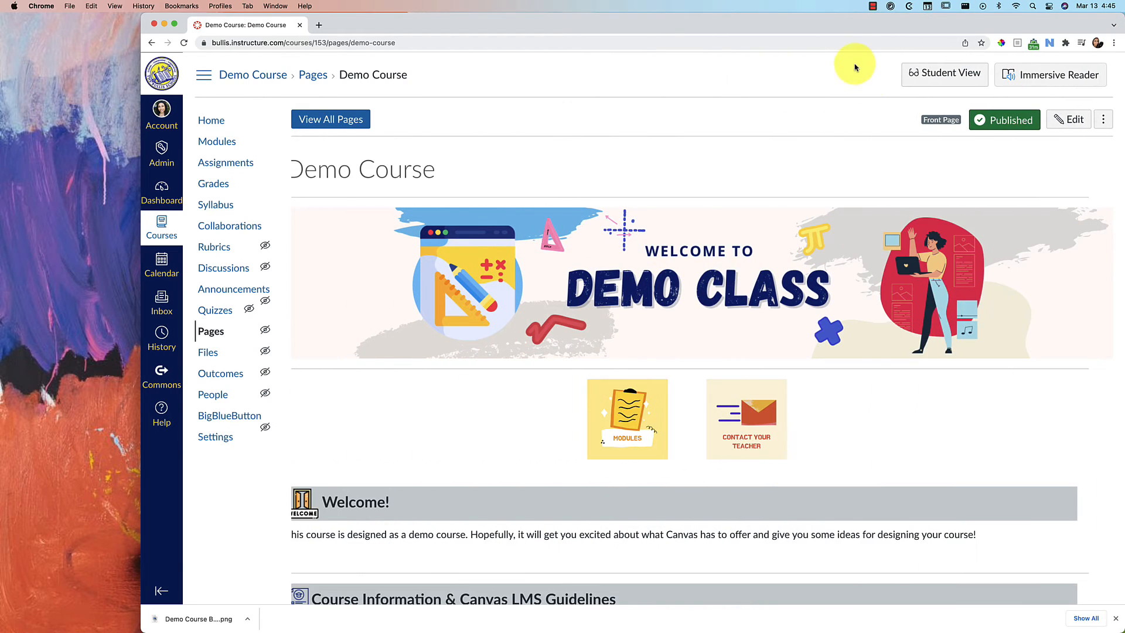
left_click_drag(866, 25, 807, 23)
Step: Open the Demo Course page for editing and set the banner's custom size to 98 percent instead of pixels
left_click(1006, 119)
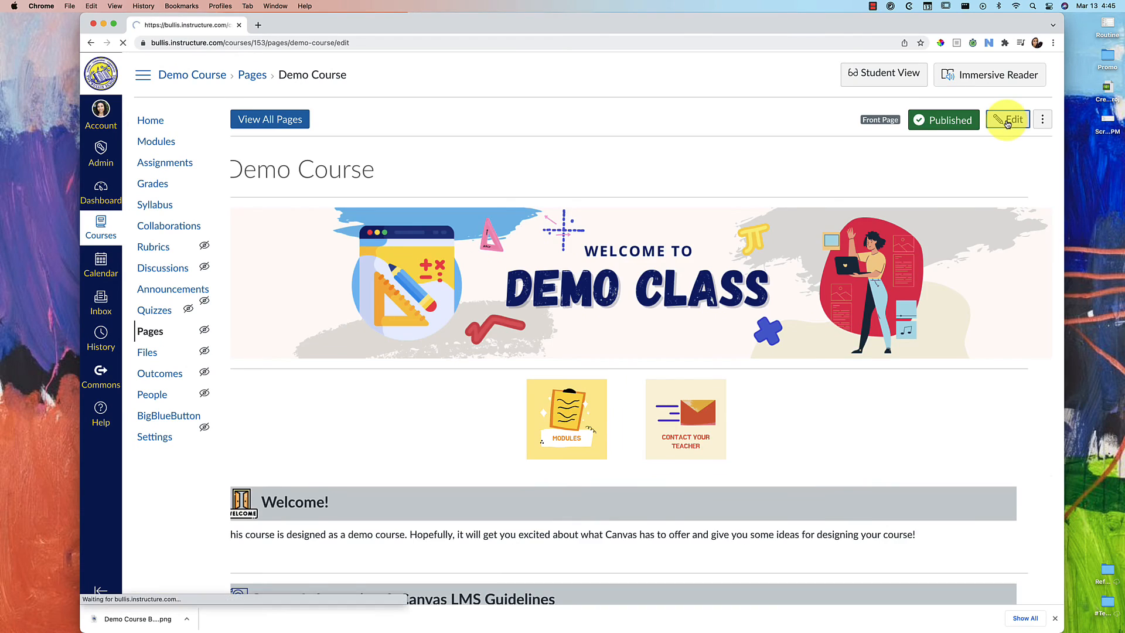
left_click(641, 219)
left_click(647, 202)
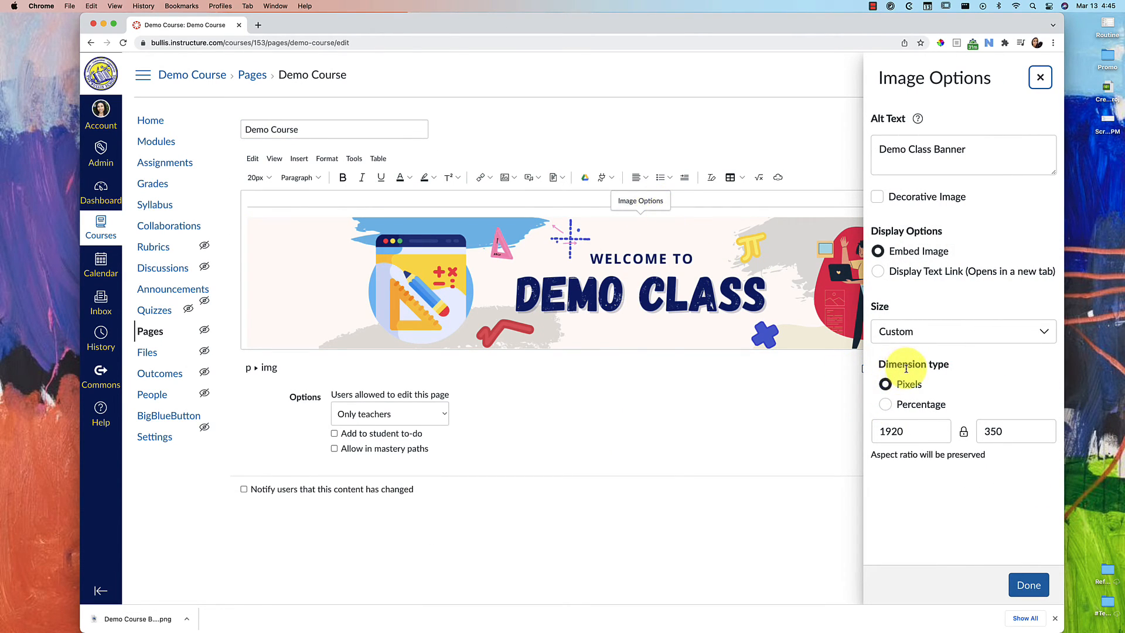
left_click(885, 403)
left_click(878, 434)
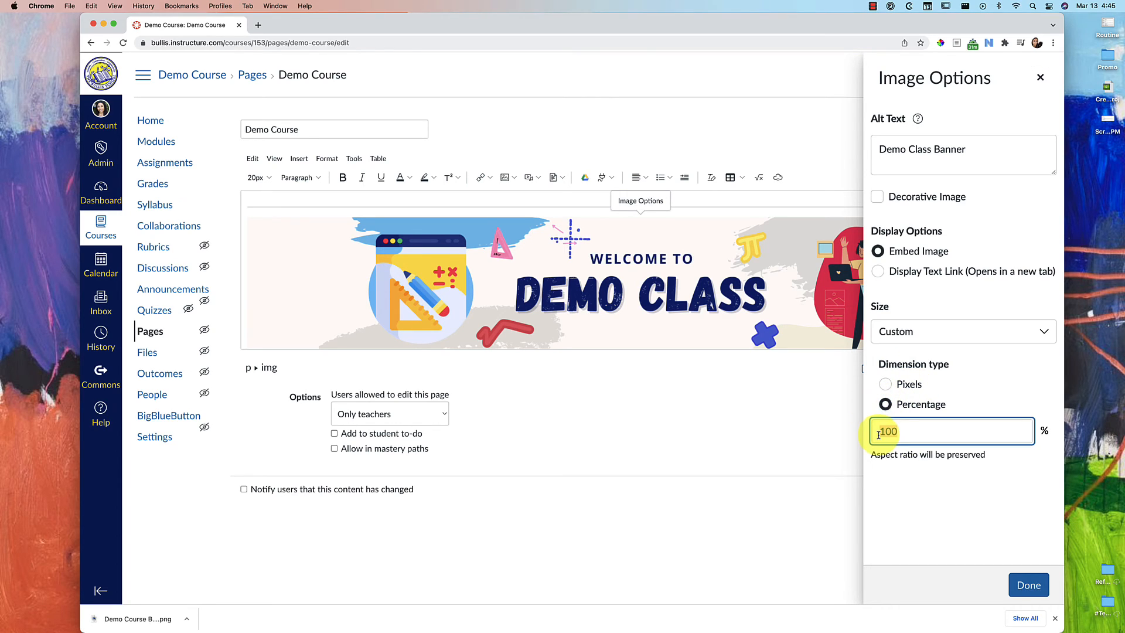
type("98")
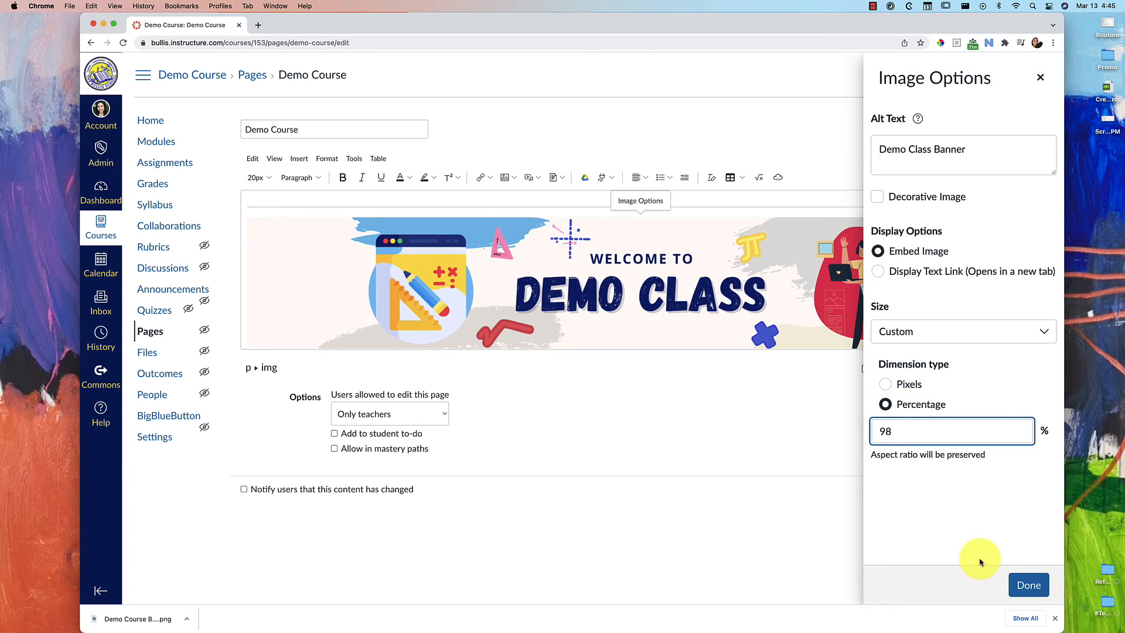
left_click(1029, 585)
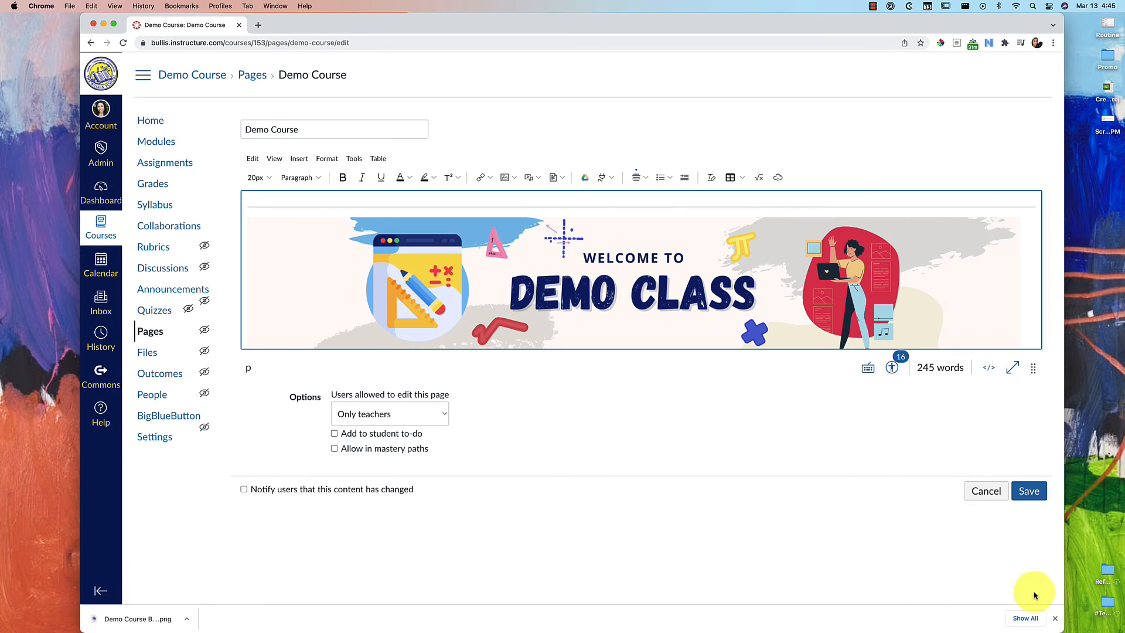
Step: Check the banner and the images below it in the editor and save the Demo Course page
scroll(968, 325, "down", 5)
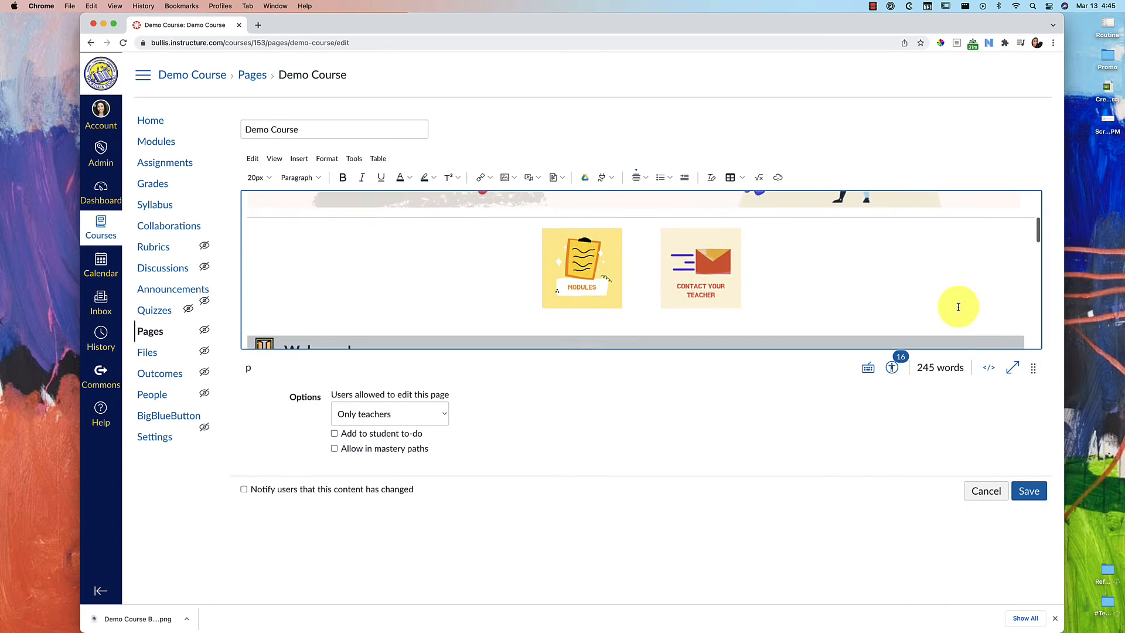
scroll(958, 307, "up", 5)
scroll(958, 307, "up", 1)
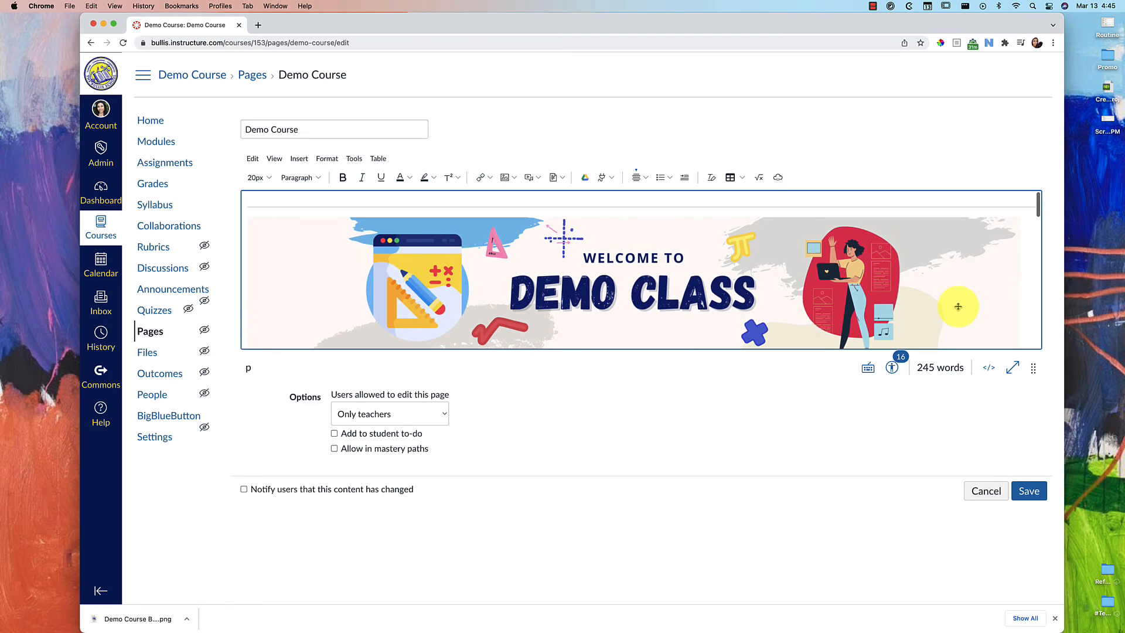
left_click(1029, 492)
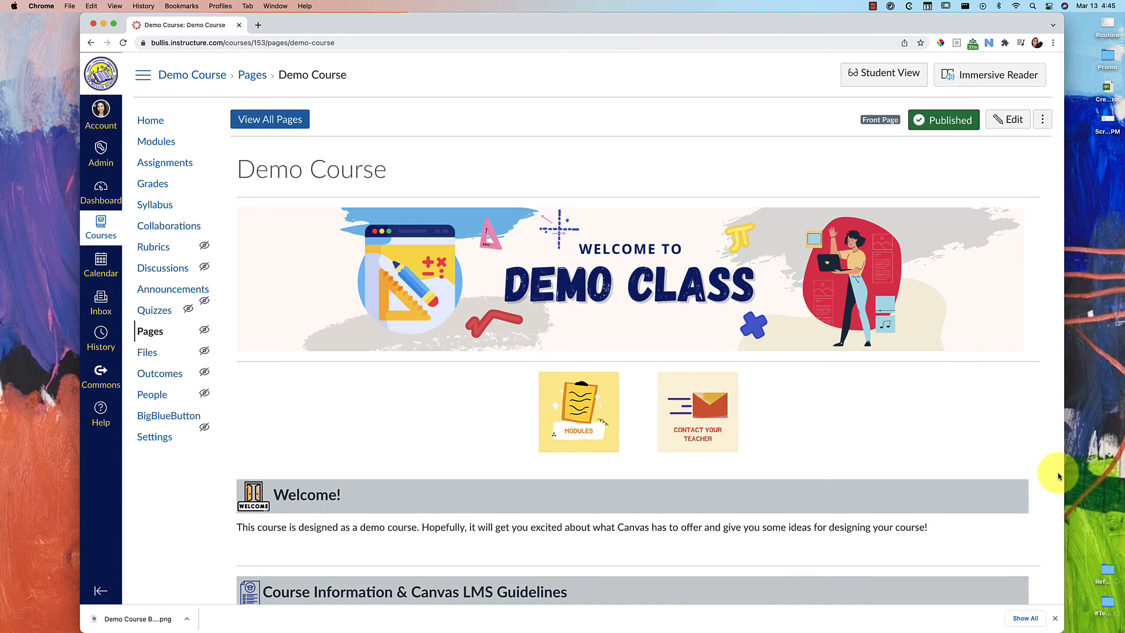
Step: Check how the saved page's banner scales by narrowing the browser window and widening it again
scroll(978, 438, "down", 2)
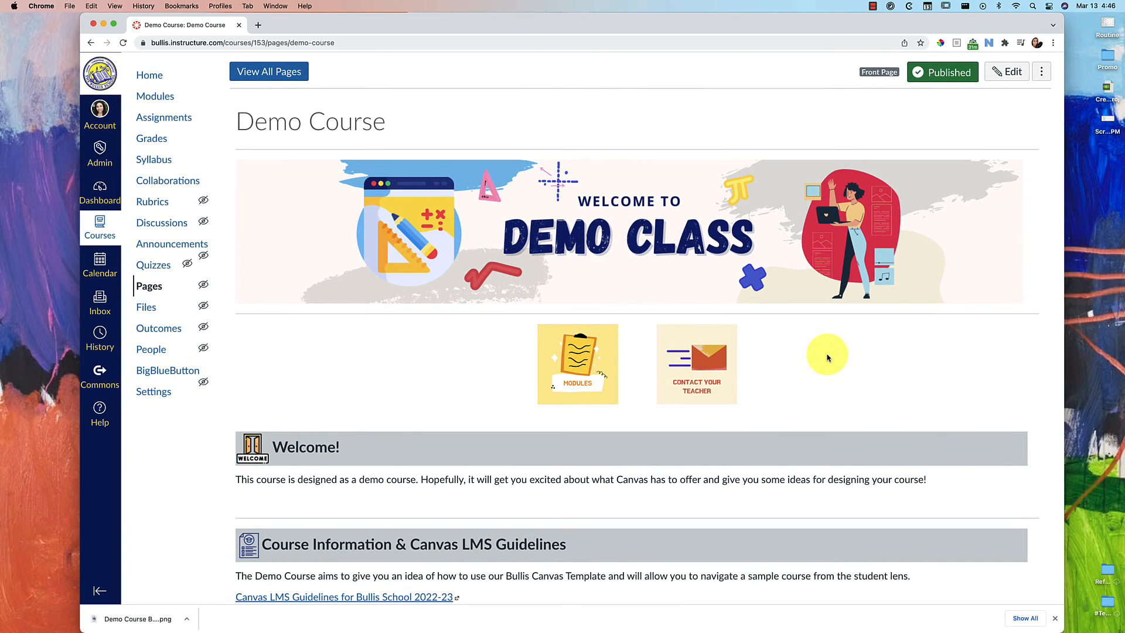
left_click_drag(1064, 355, 782, 338)
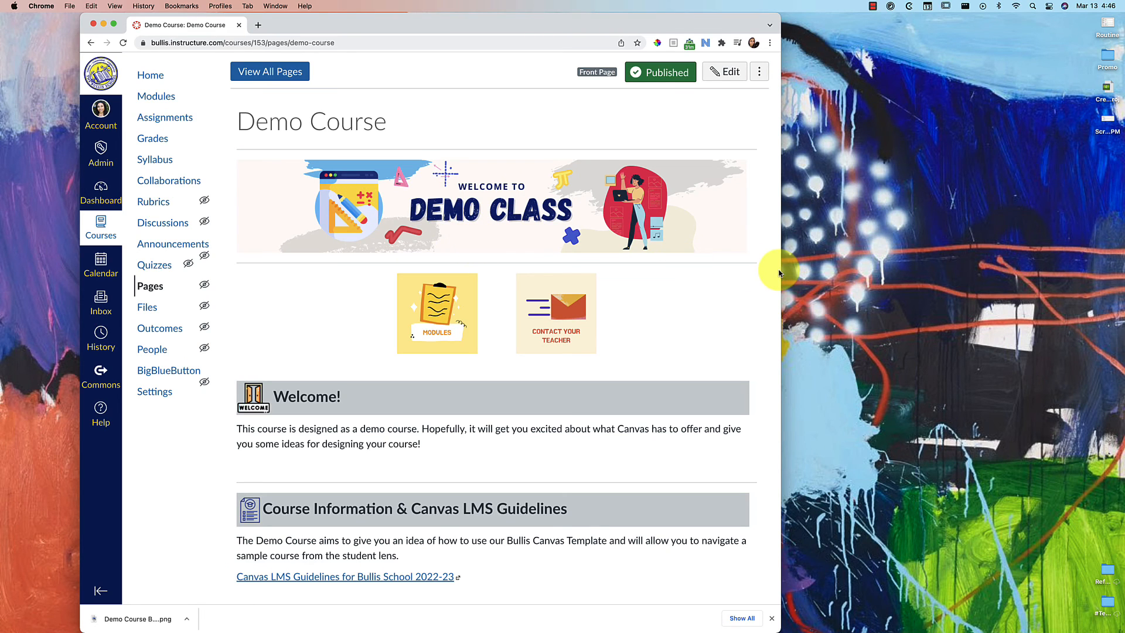
left_click_drag(780, 272, 1063, 271)
Step: Reopen the page for editing to review the banner's dimension type and percentage, and save the page
left_click(1011, 80)
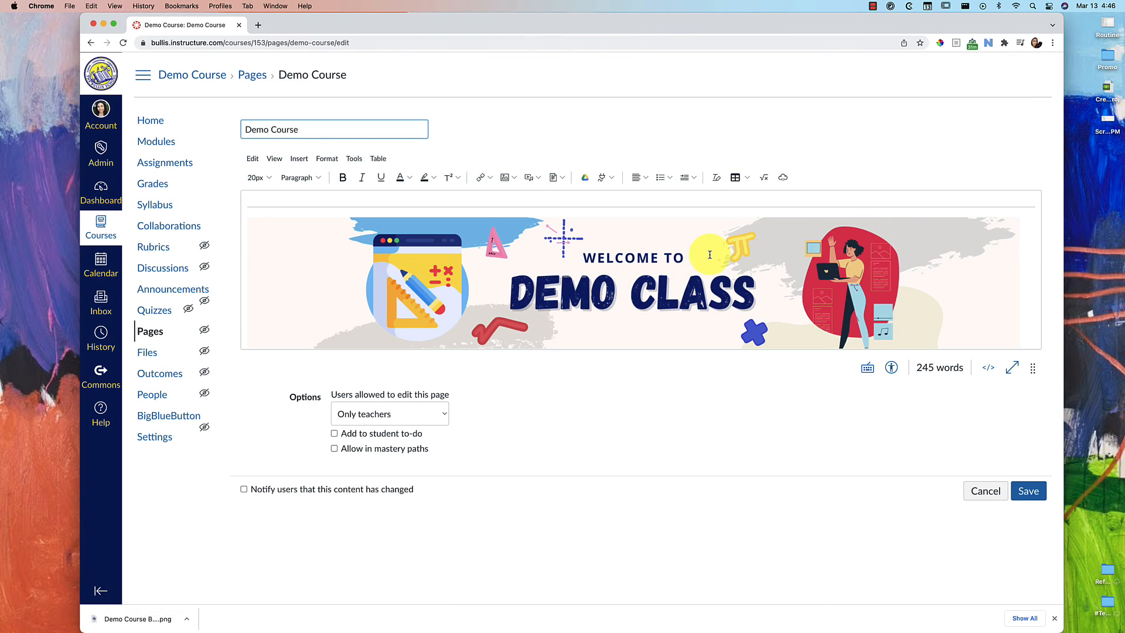
left_click(709, 254)
left_click(630, 202)
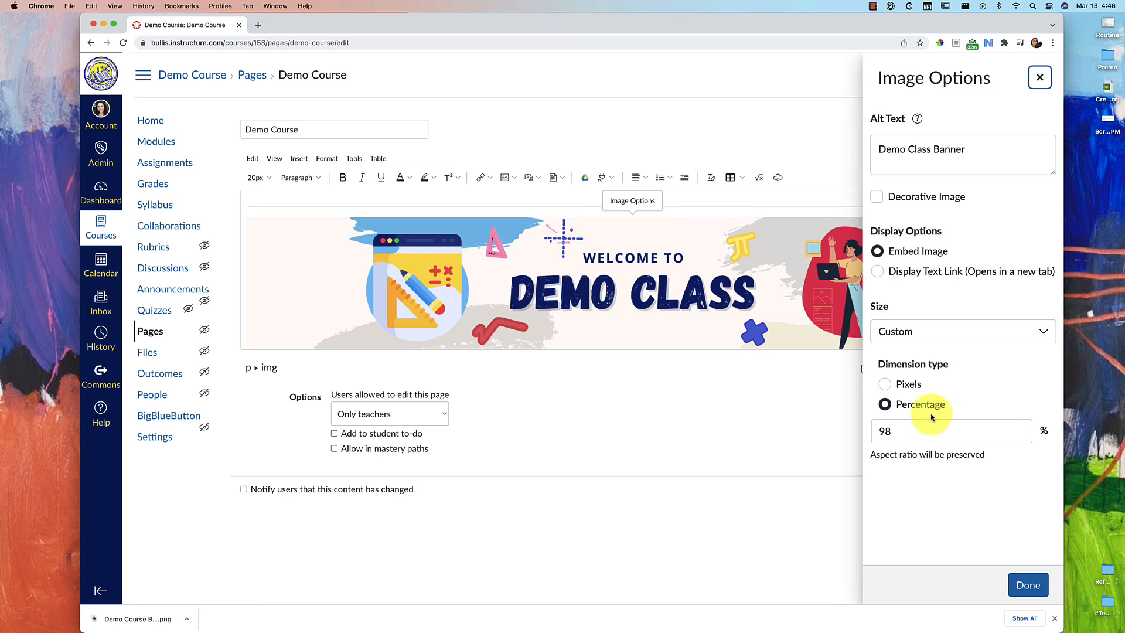
left_click(1027, 585)
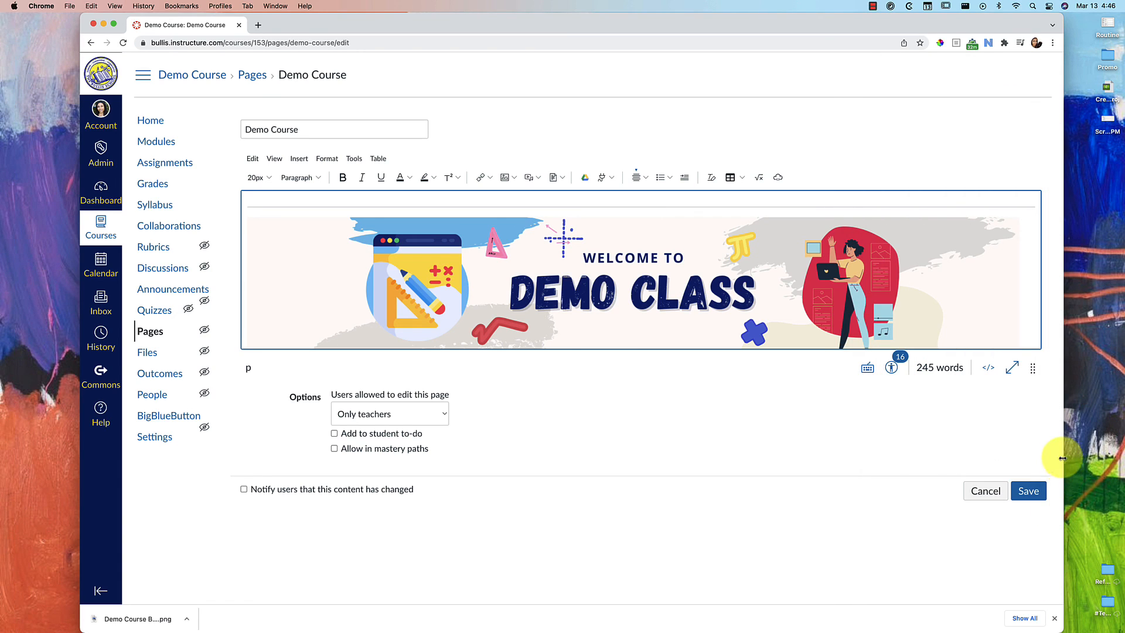
left_click(1026, 490)
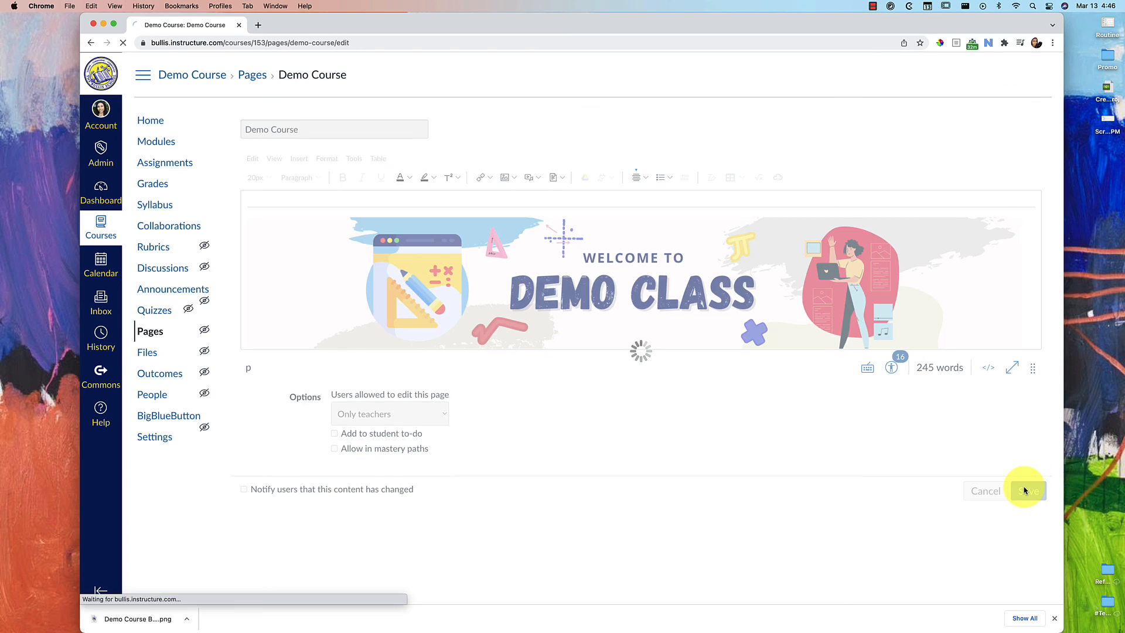